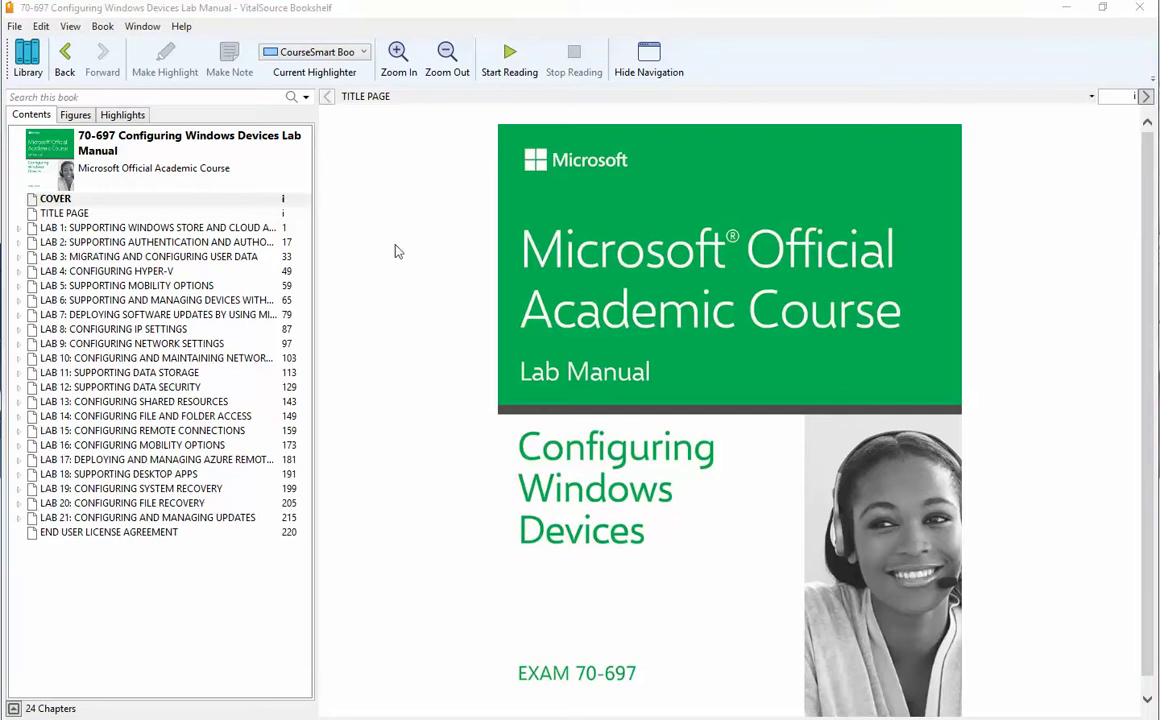
Open the LAB 8: Configuring IP Settings chapter from the Bookshelf contents.
{"action": "left_click", "coordinate": [157, 329]}
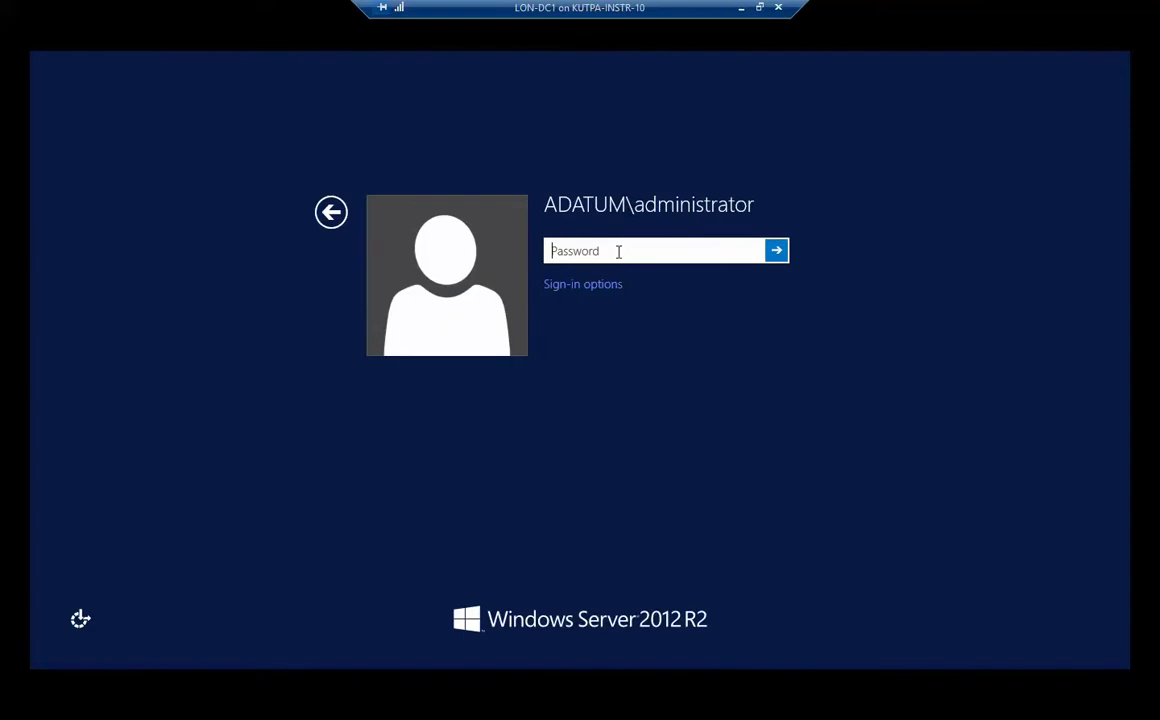
Sign in to LON-DC1, cancel the shutdown reason prompt, then sign in to LON-CL1 as ADATUM\Administrator.
{"action": "type", "text": "Pa$$w0"}
{"action": "key", "text": "Return"}
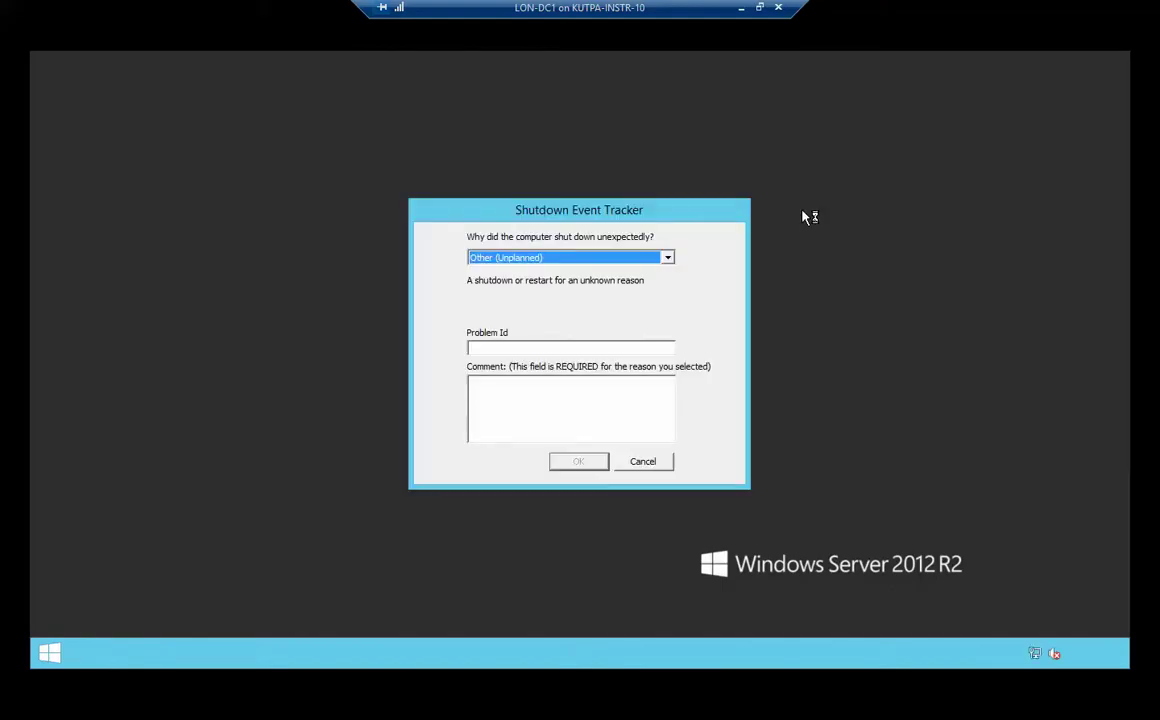
{"action": "left_click", "coordinate": [641, 465]}
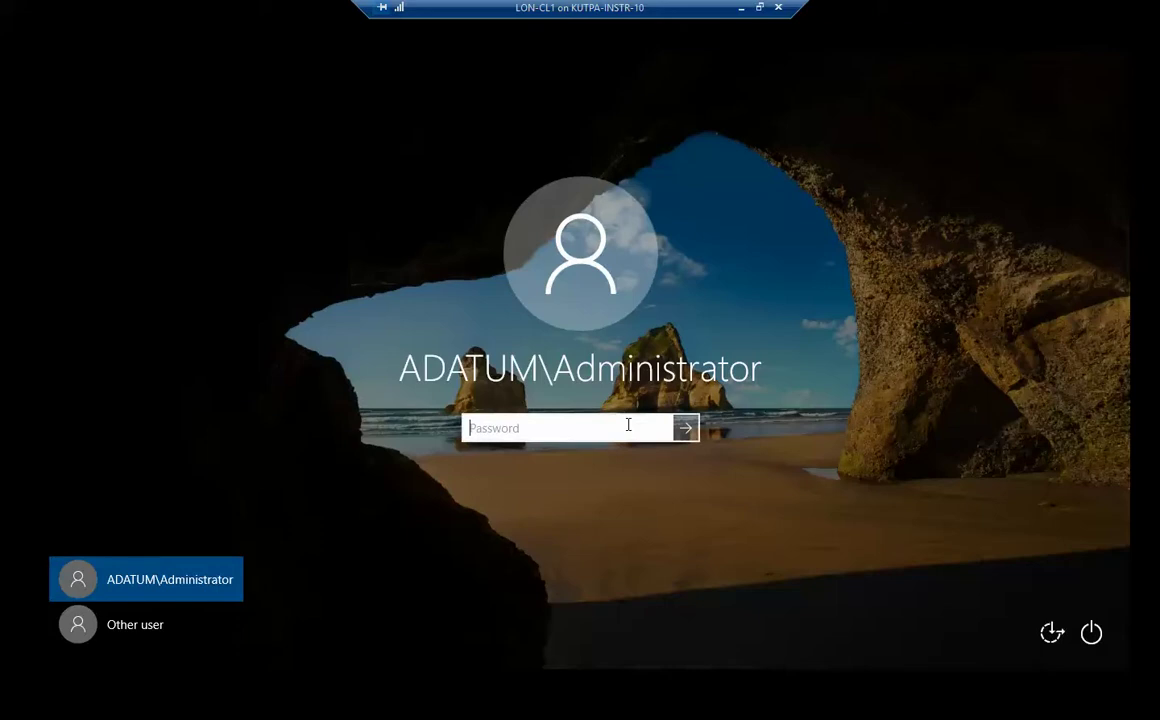
{"action": "type", "text": "Pa55w.rd"}
{"action": "key", "text": "Return"}
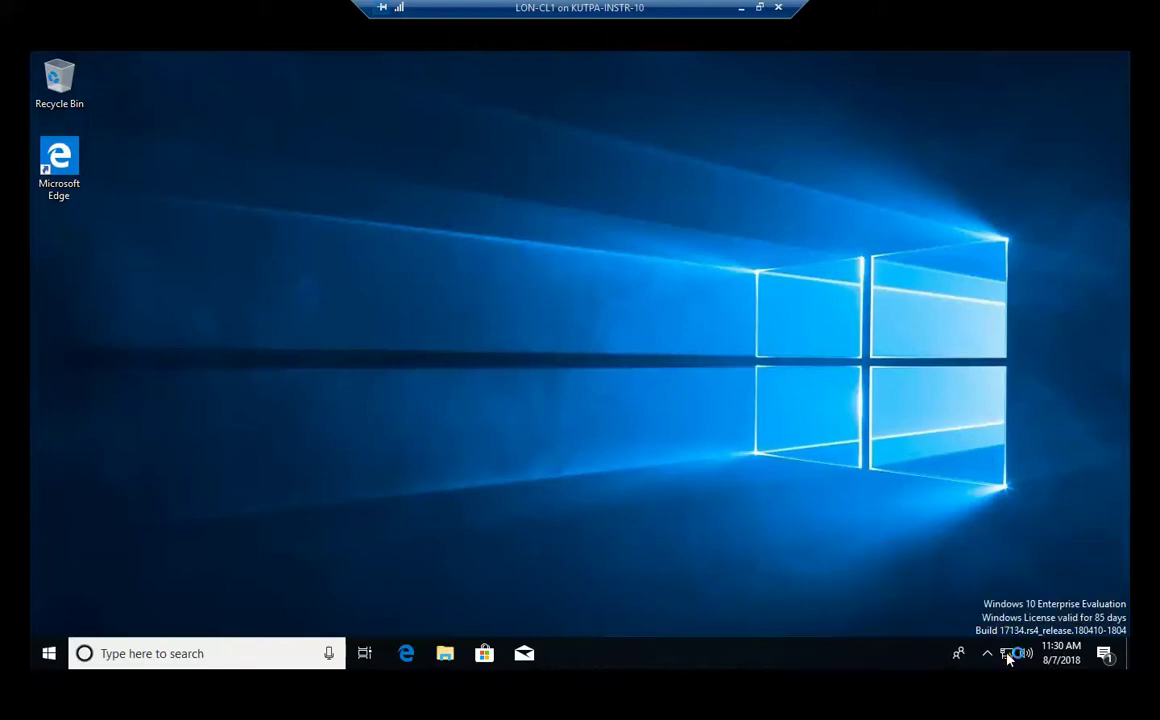
{"action": "right_click", "coordinate": [1008, 656]}
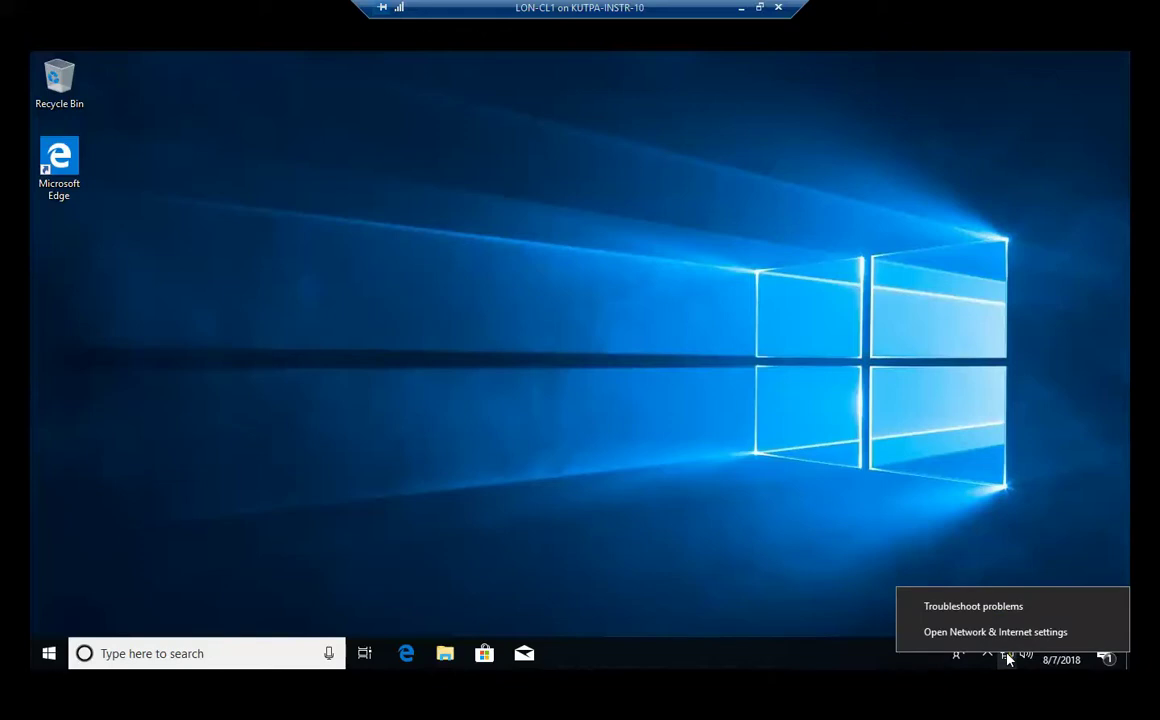
{"action": "left_click", "coordinate": [1008, 635]}
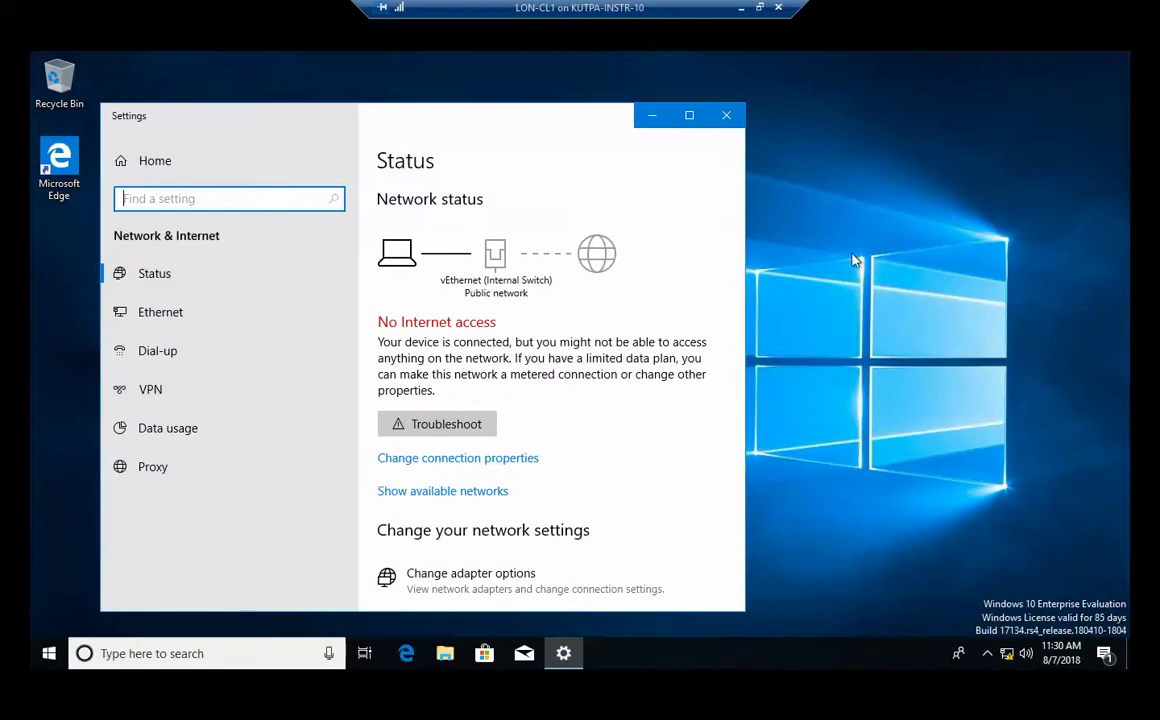
{"action": "left_click", "coordinate": [181, 323]}
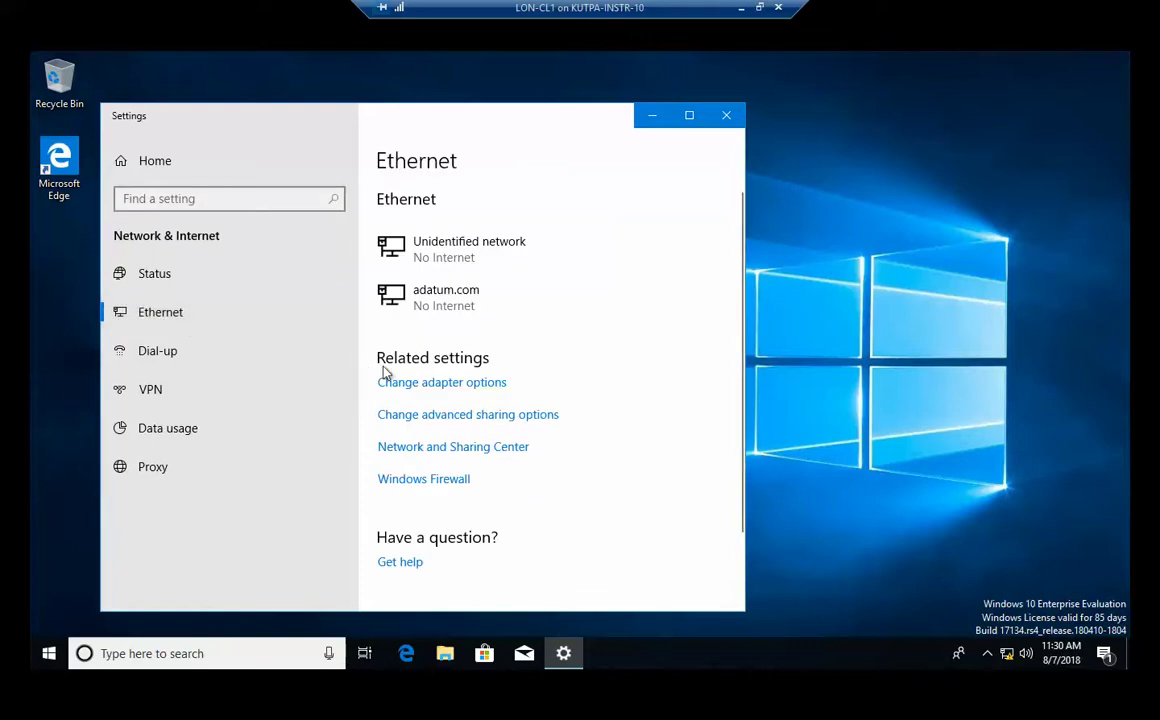
{"action": "left_click", "coordinate": [447, 389]}
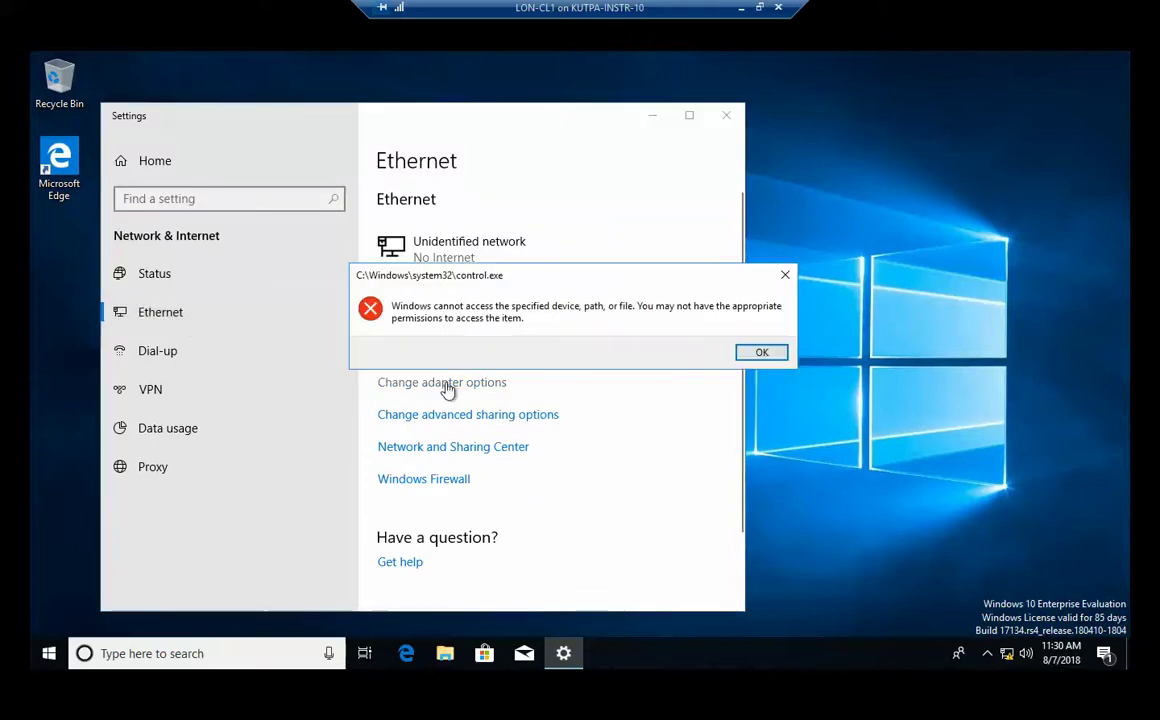
{"action": "left_click", "coordinate": [770, 353]}
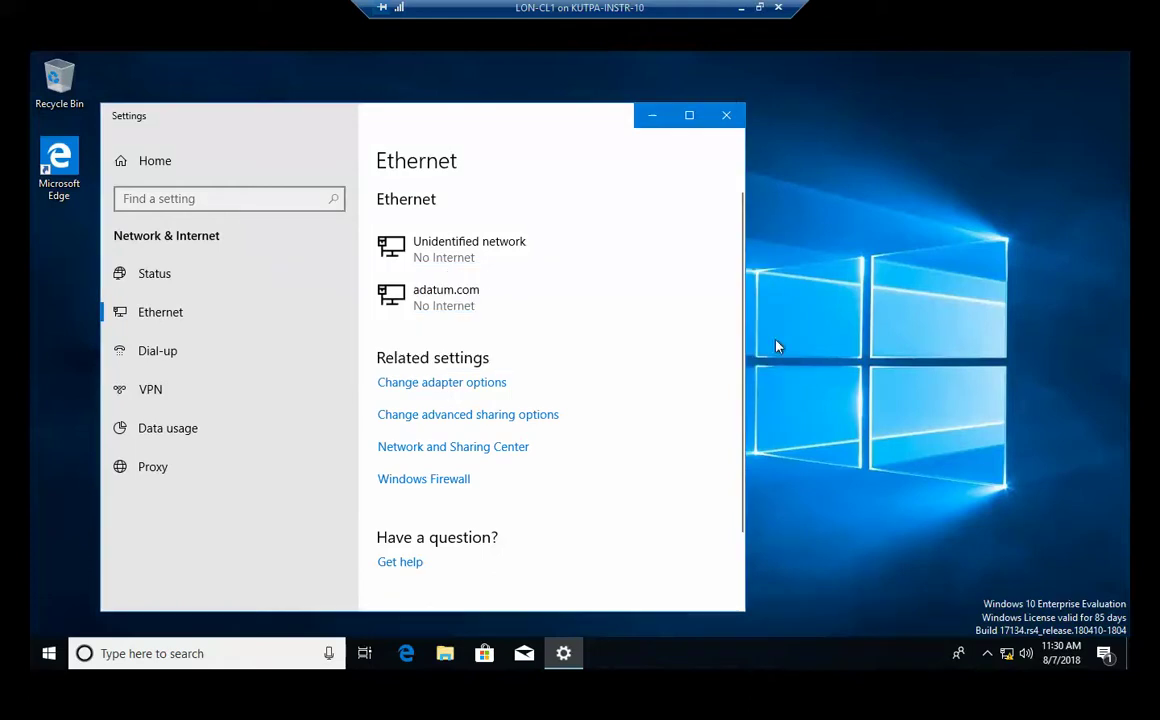
{"action": "left_click", "coordinate": [727, 115]}
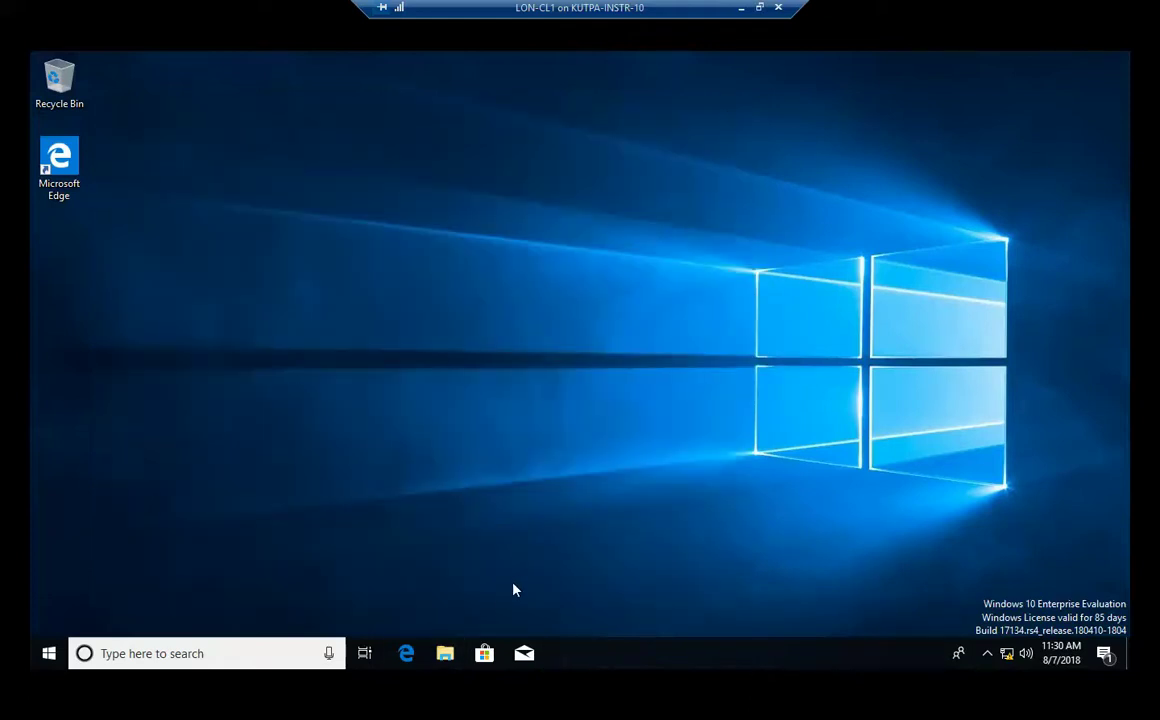
Go from File Explorer's address bar via Control Panel > Network and Sharing Center to Change adapter settings.
{"action": "left_click", "coordinate": [445, 653]}
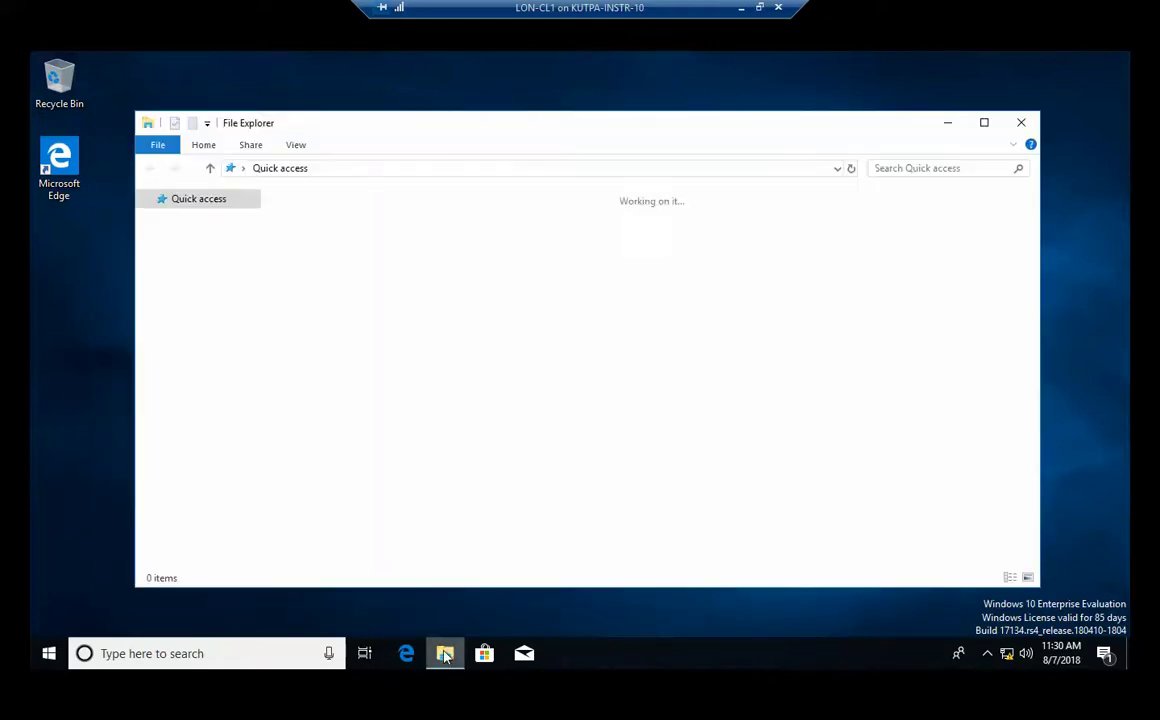
{"action": "left_click", "coordinate": [427, 169]}
{"action": "type", "text": "control panel"}
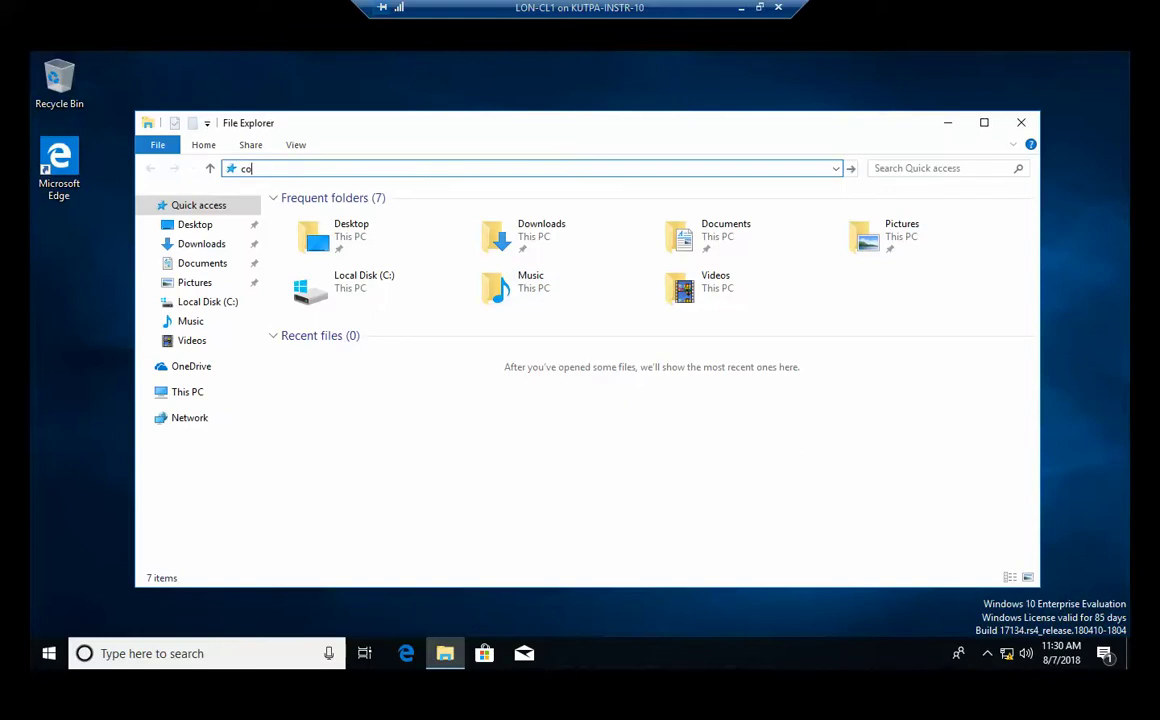
{"action": "key", "text": "Return"}
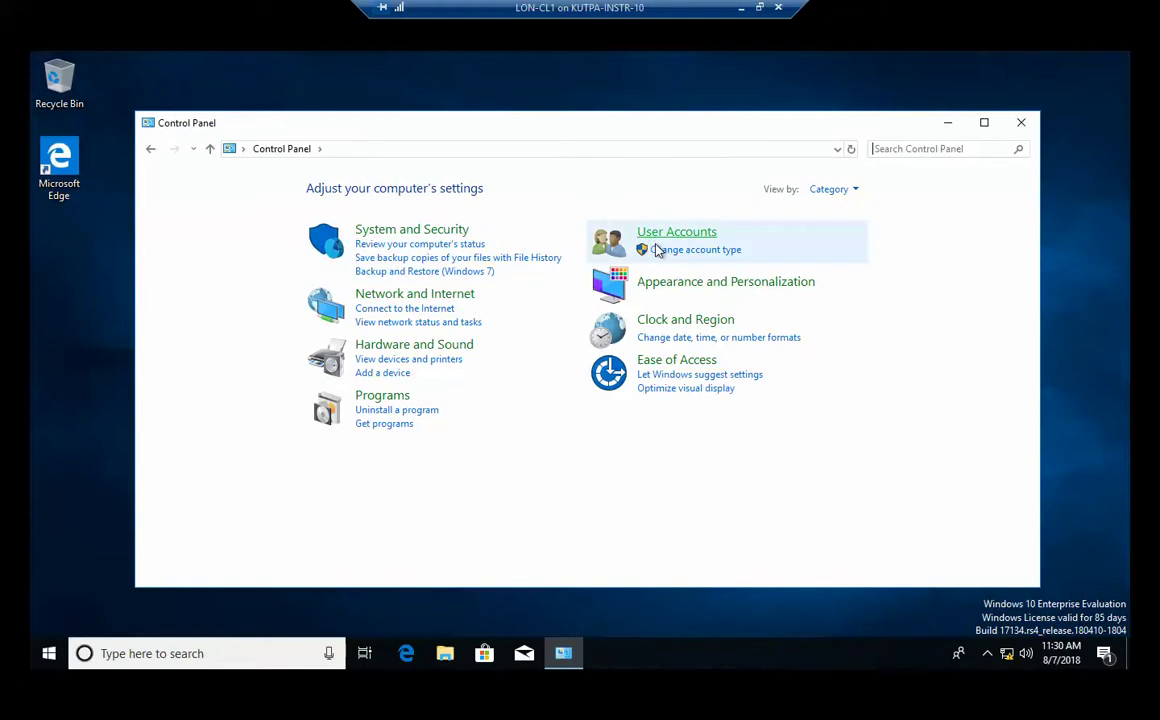
{"action": "left_click", "coordinate": [409, 298]}
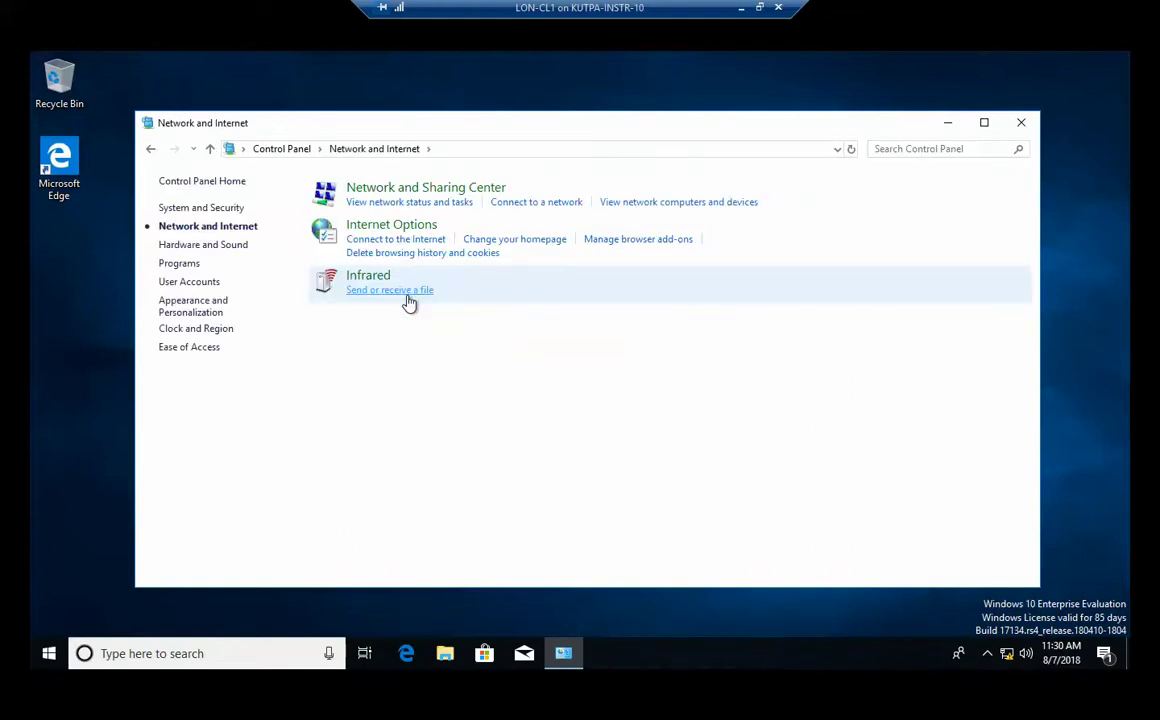
{"action": "left_click", "coordinate": [387, 192]}
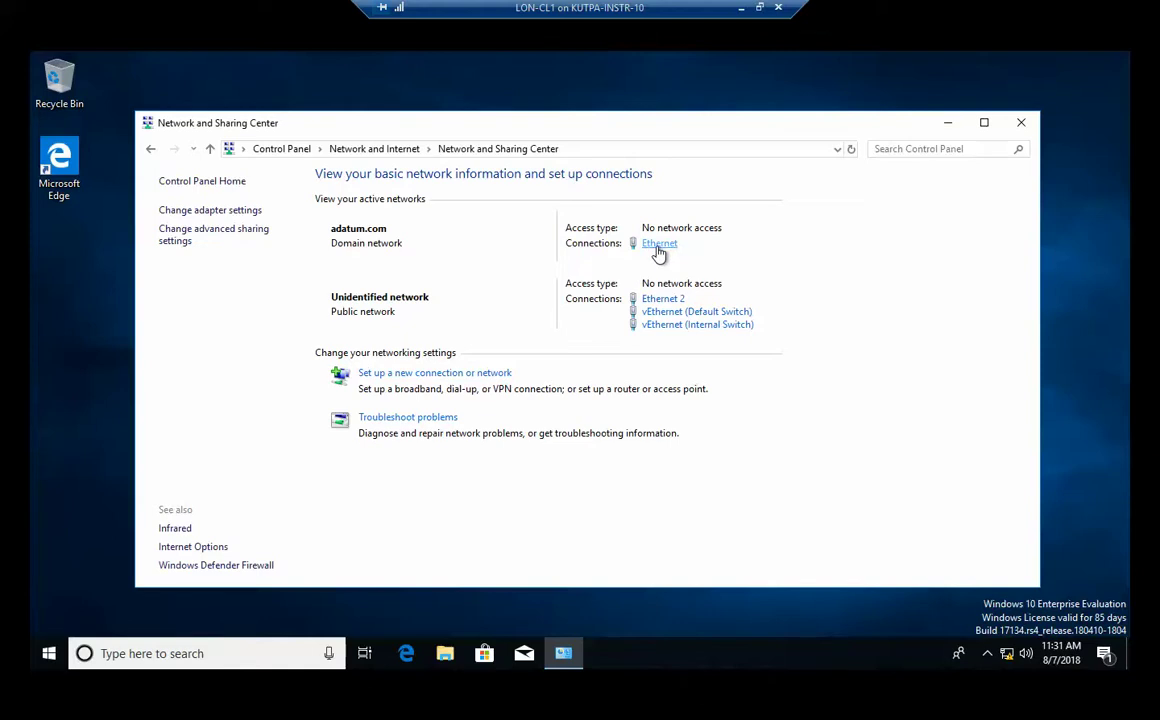
{"action": "left_click", "coordinate": [234, 214]}
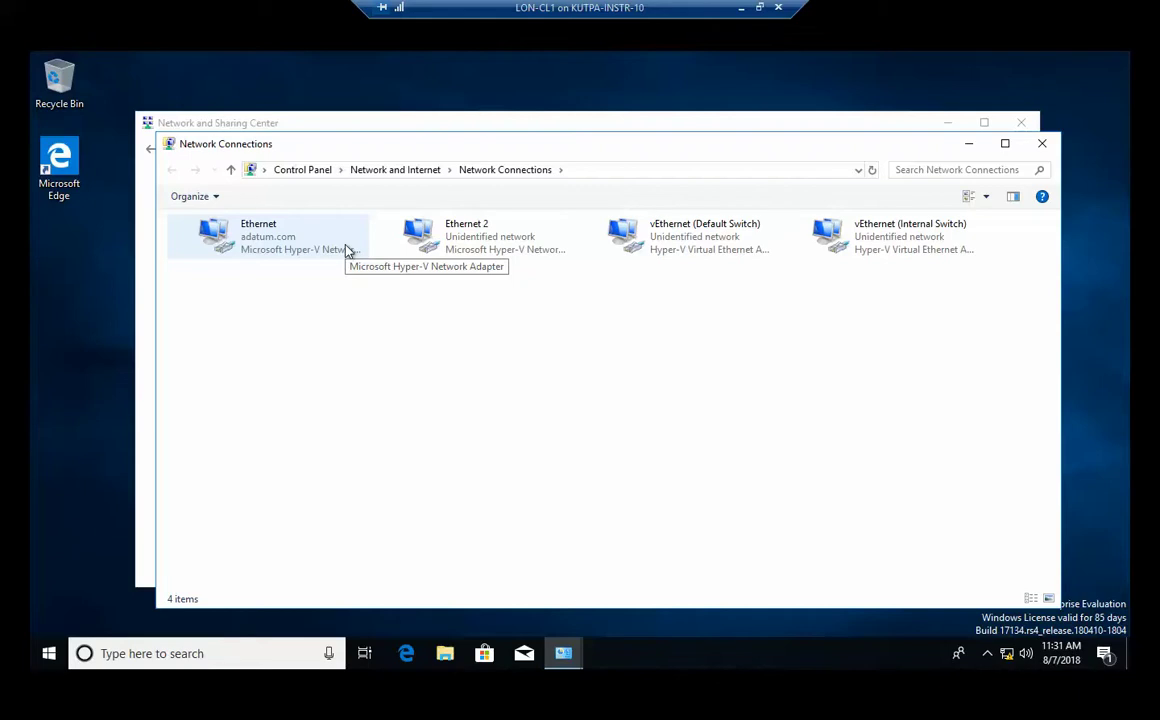
Set the Ethernet adapter's IPv4 address and DNS servers to be obtained automatically.
{"action": "double_click", "coordinate": [287, 240]}
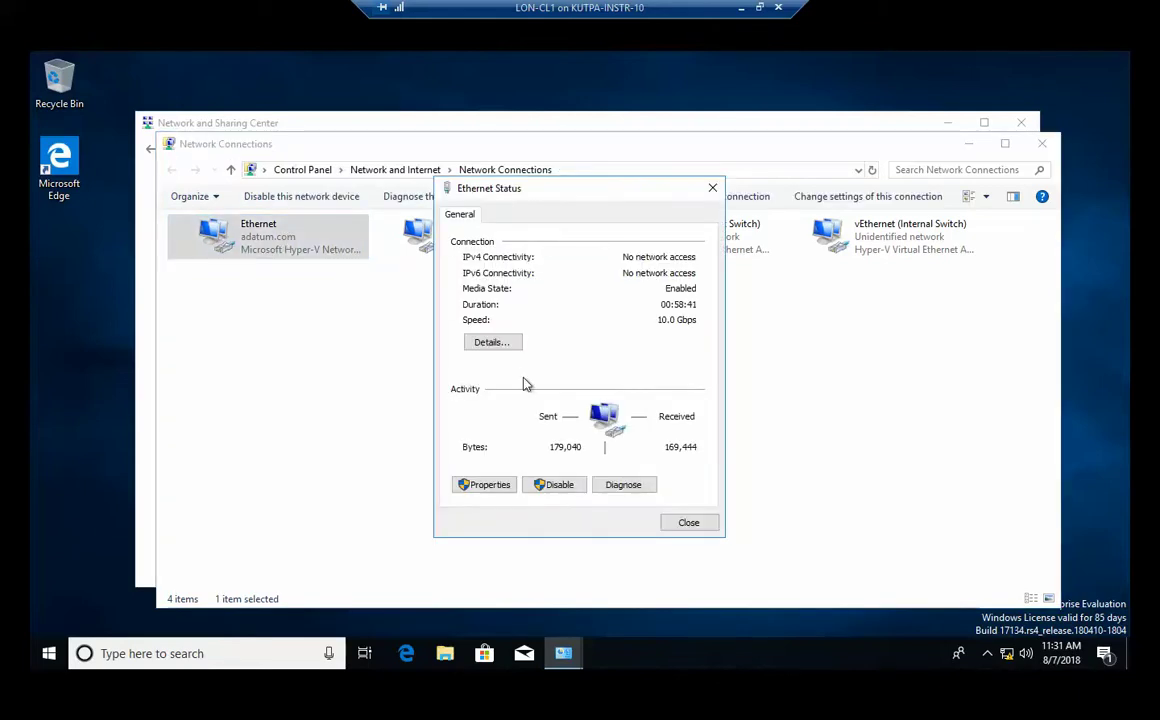
{"action": "left_click", "coordinate": [487, 485]}
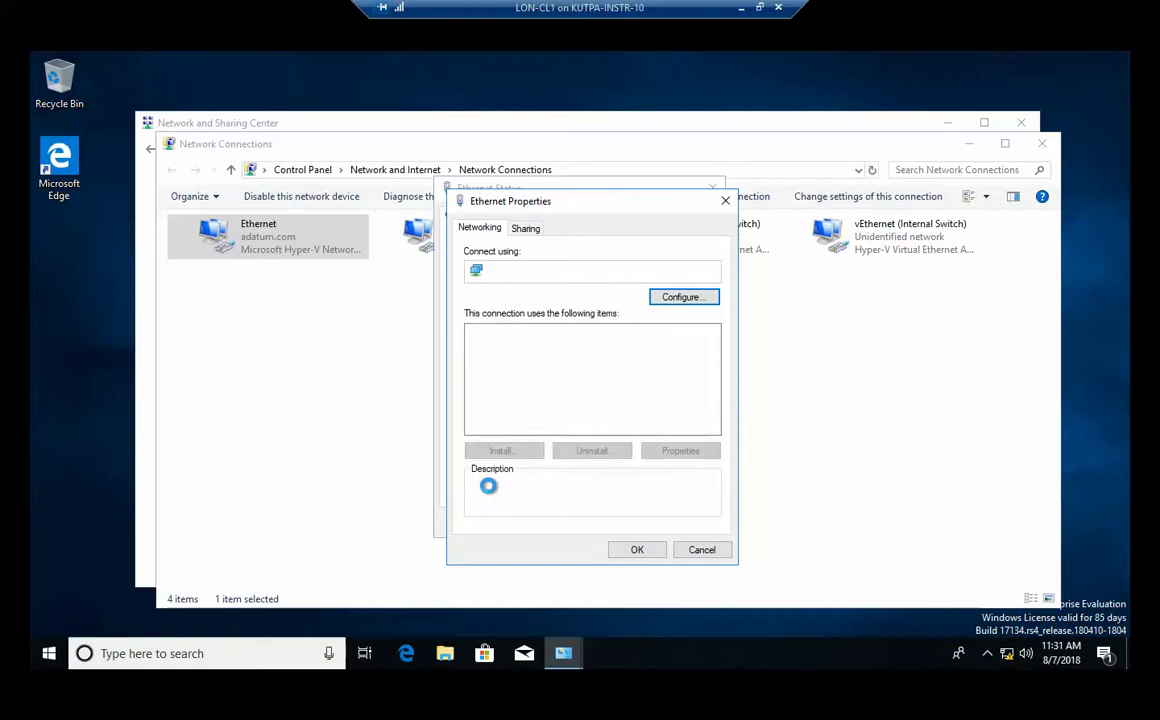
{"action": "left_click", "coordinate": [611, 374]}
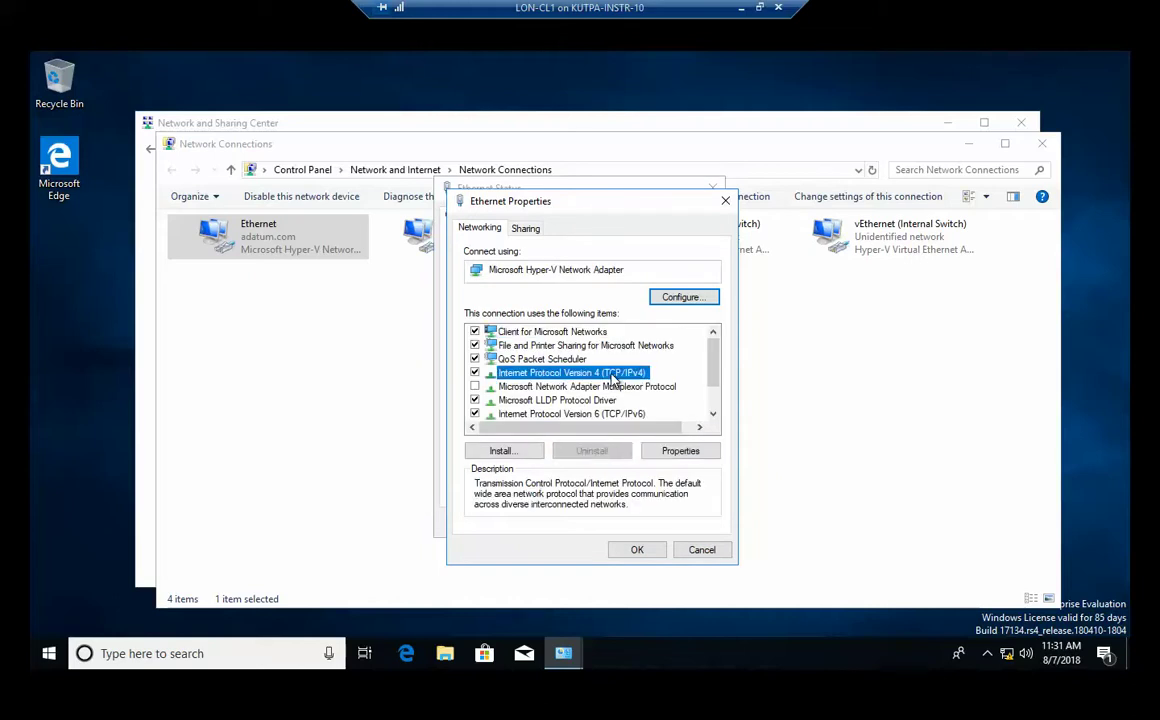
{"action": "left_click", "coordinate": [681, 452]}
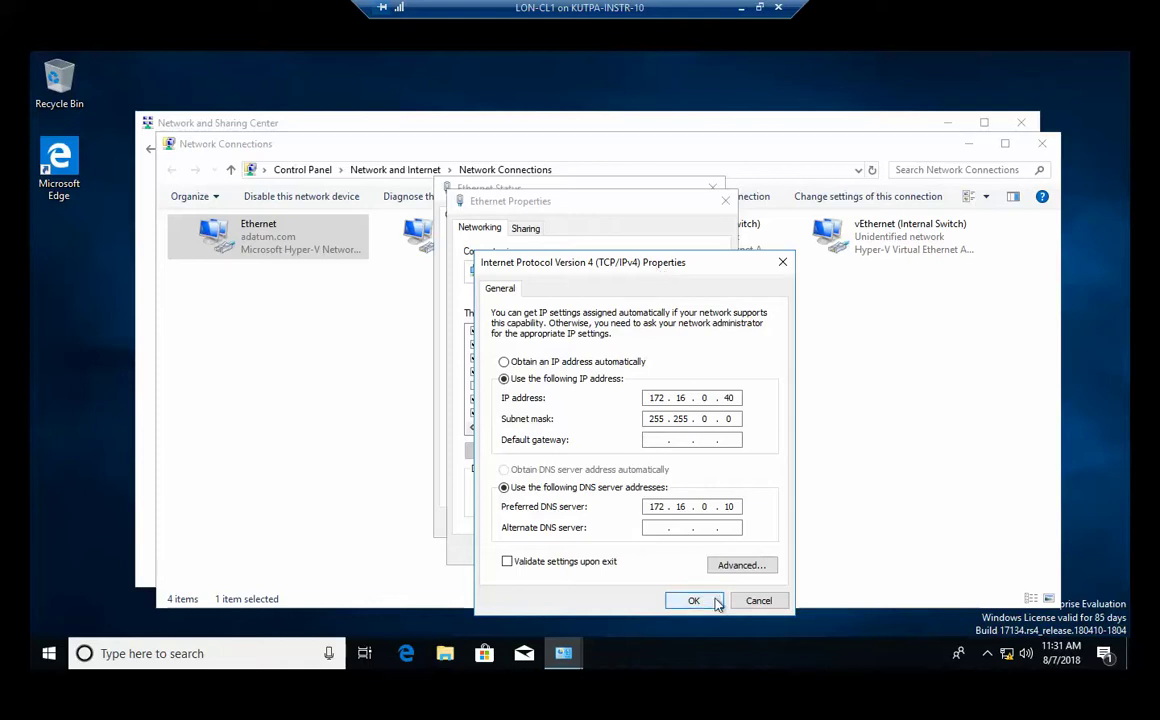
{"action": "left_click", "coordinate": [504, 362]}
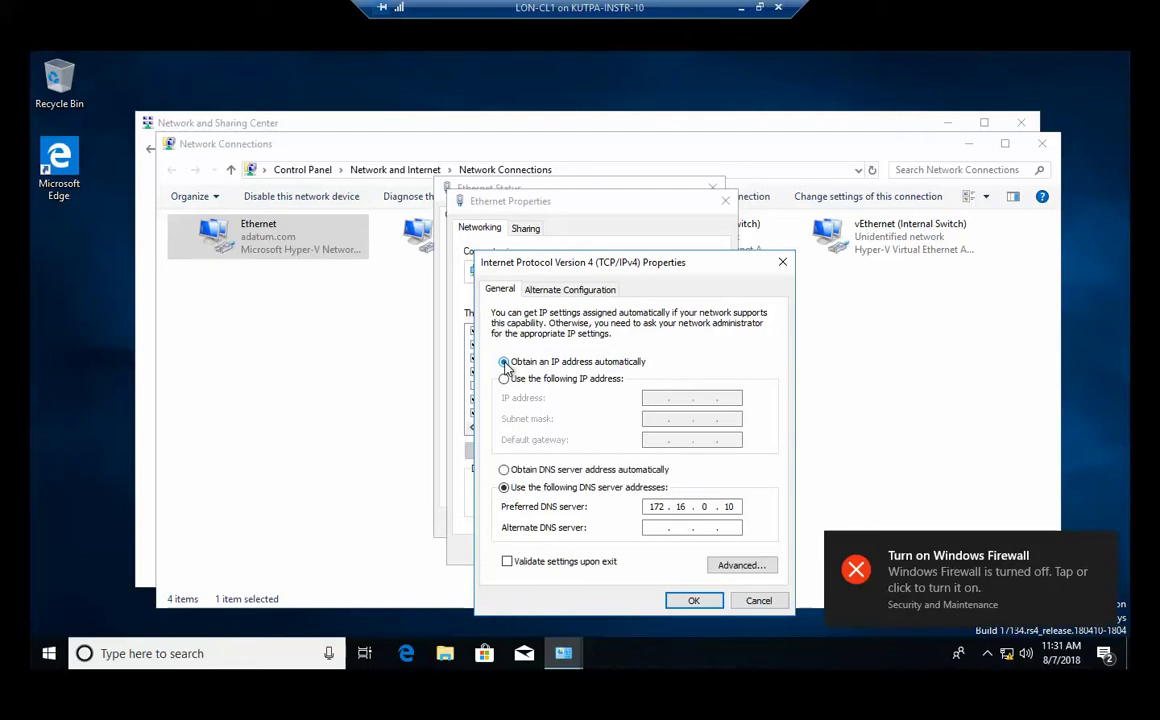
{"action": "left_click", "coordinate": [504, 470]}
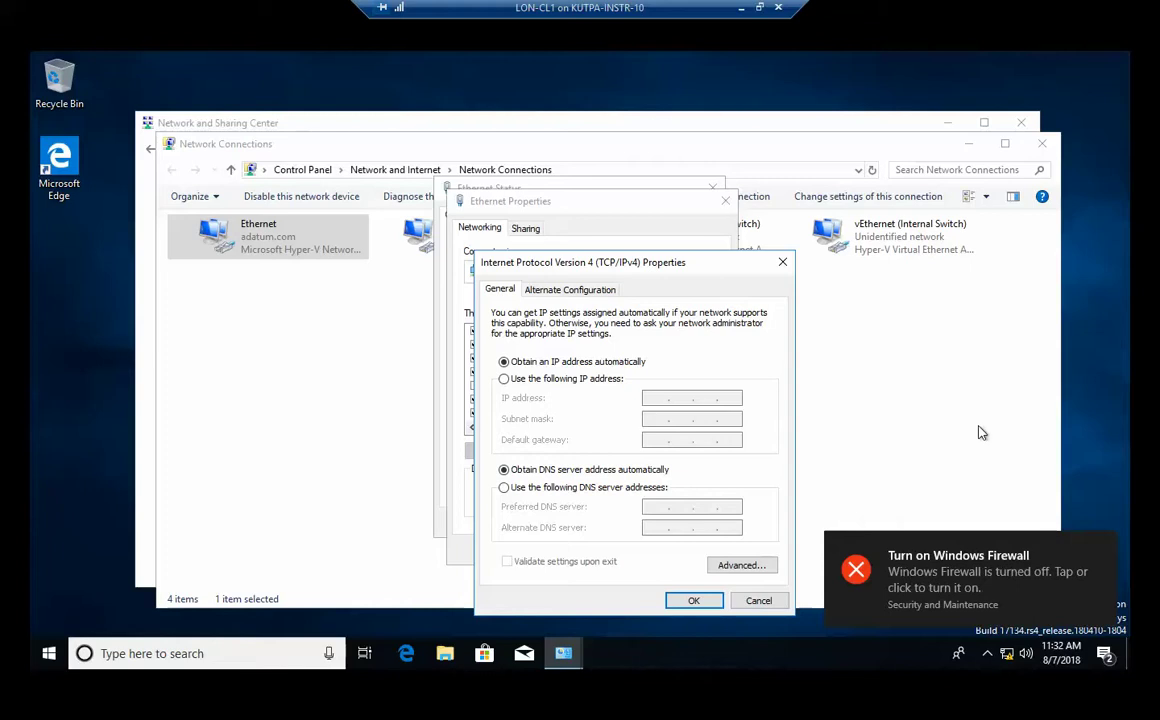
{"action": "left_click", "coordinate": [693, 600]}
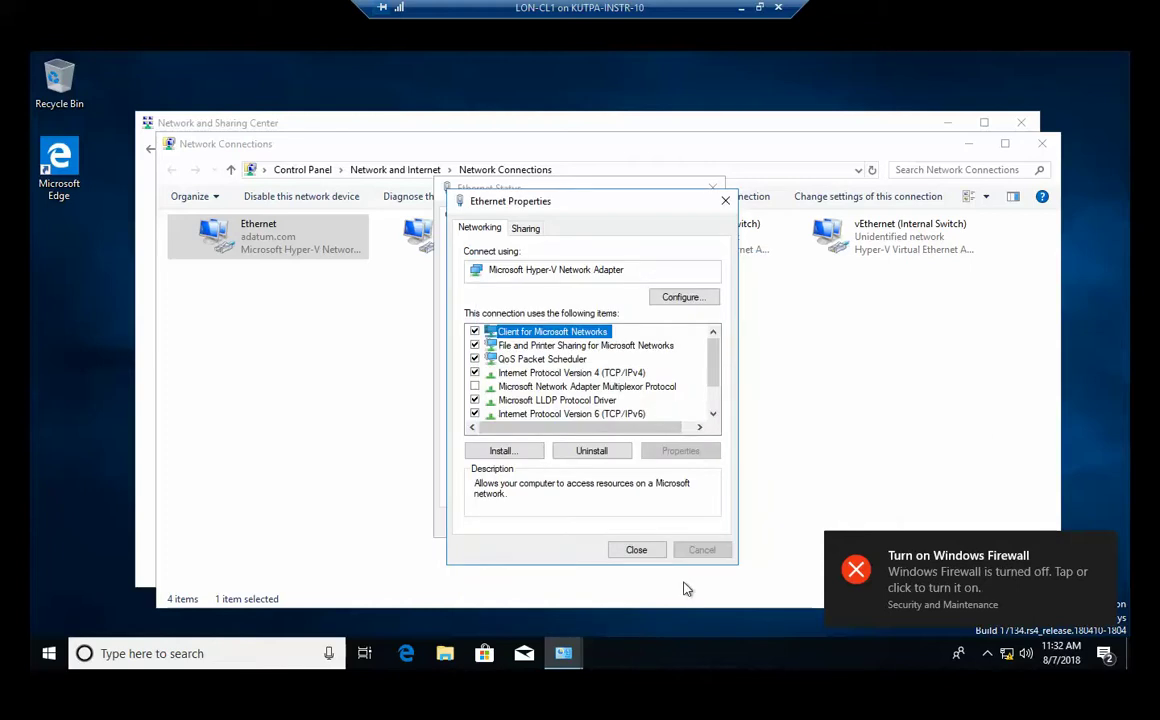
{"action": "left_click", "coordinate": [637, 550]}
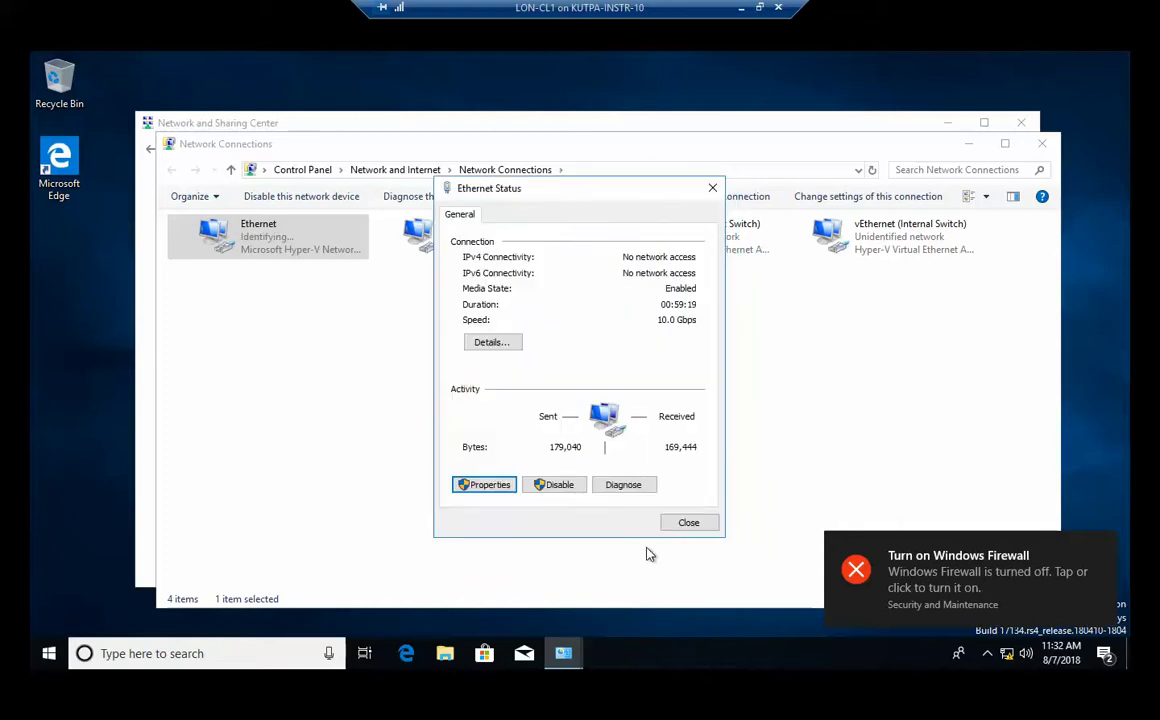
{"action": "left_click", "coordinate": [680, 522]}
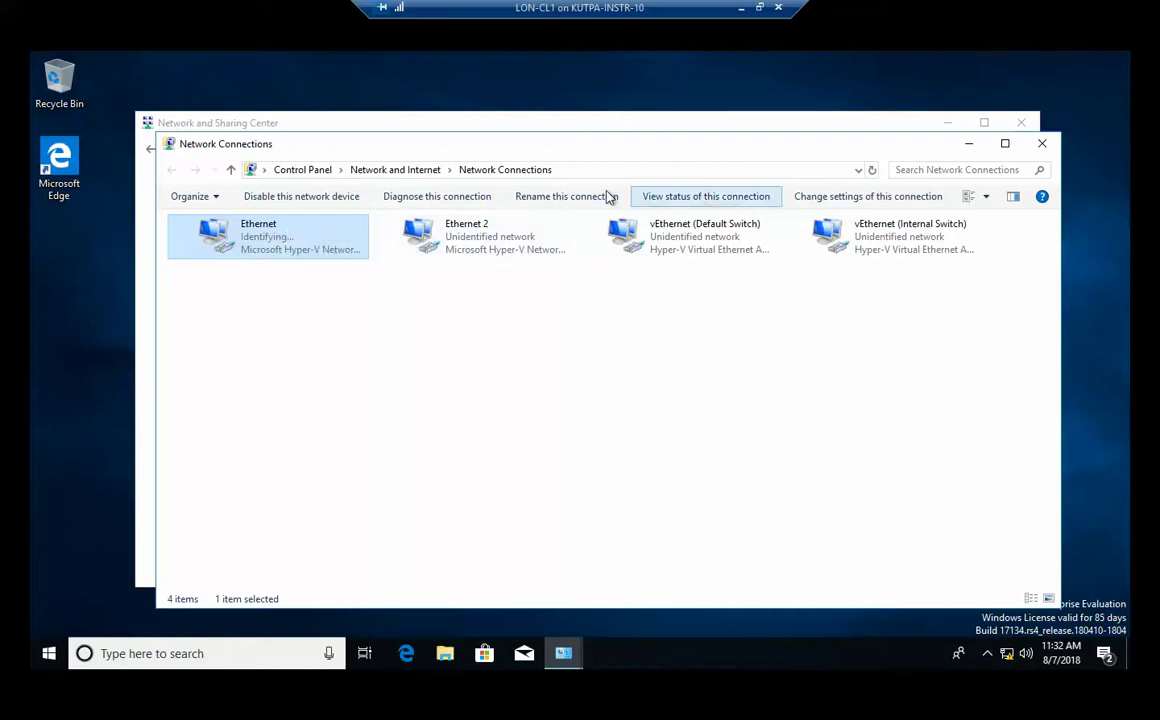
Rename the Ethernet connection to 'Private 1'.
{"action": "left_click", "coordinate": [566, 198]}
{"action": "type", "text": "Private 1"}
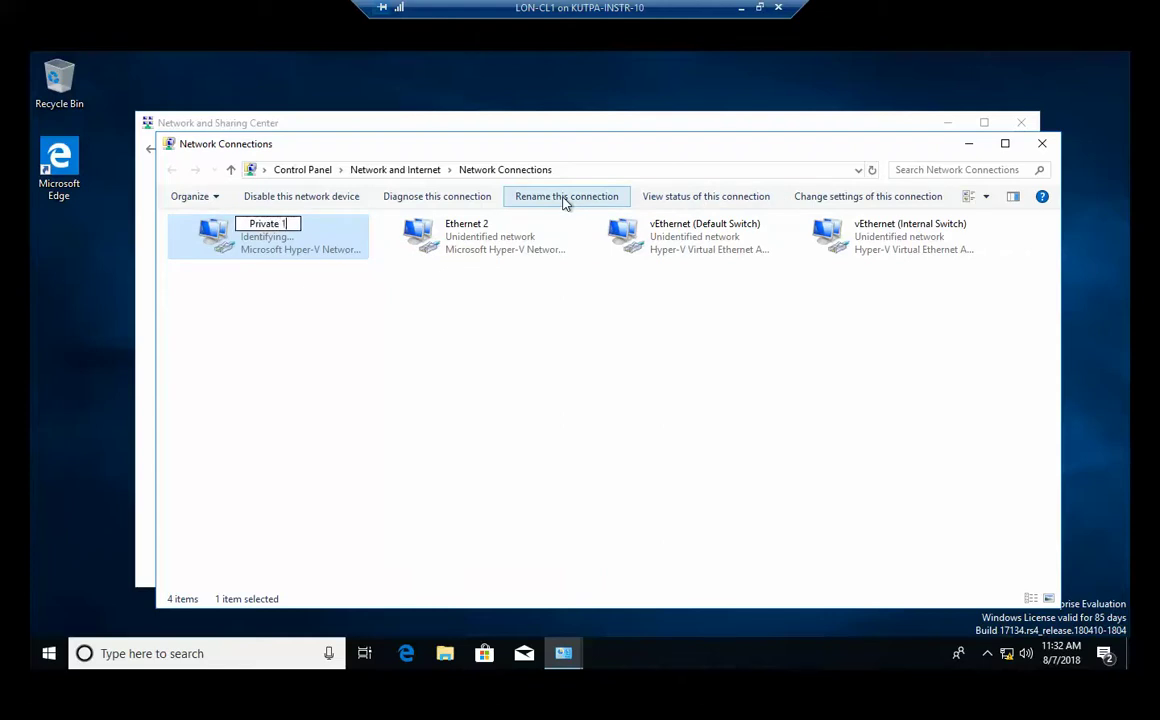
{"action": "key", "text": "Return"}
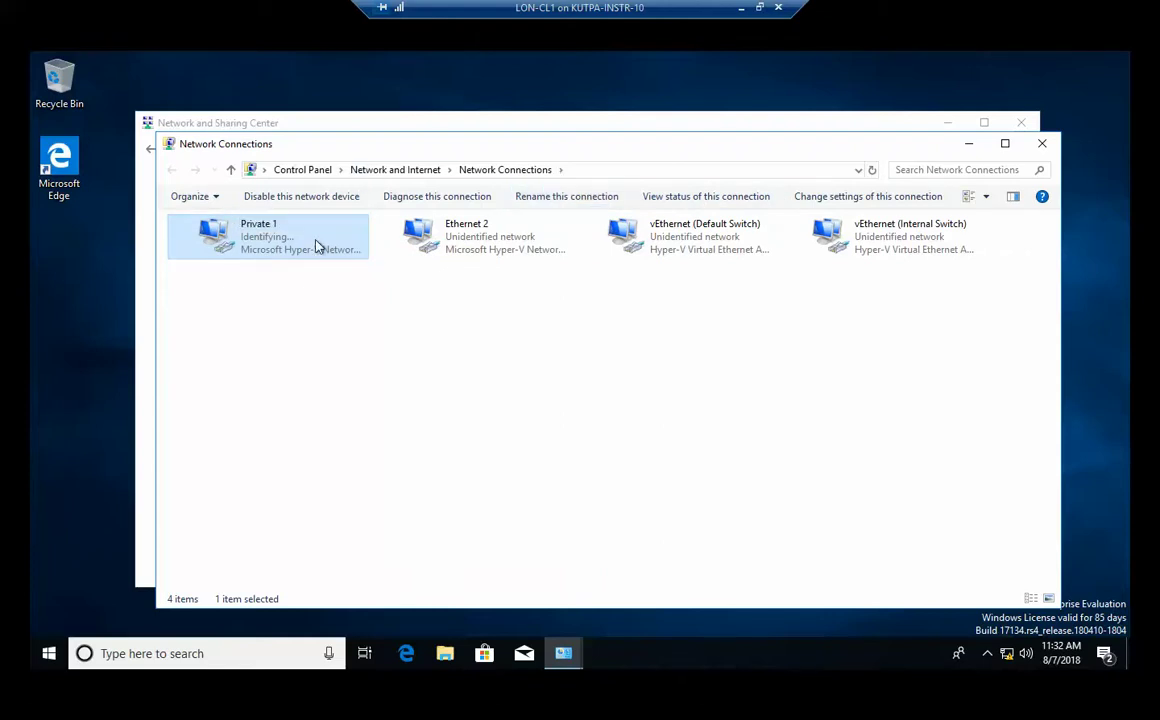
Launch Command Prompt from the Run box and run ipconfig, scrolling up through the adapter list.
{"action": "left_click", "coordinate": [59, 650]}
{"action": "right_click", "coordinate": [60, 652]}
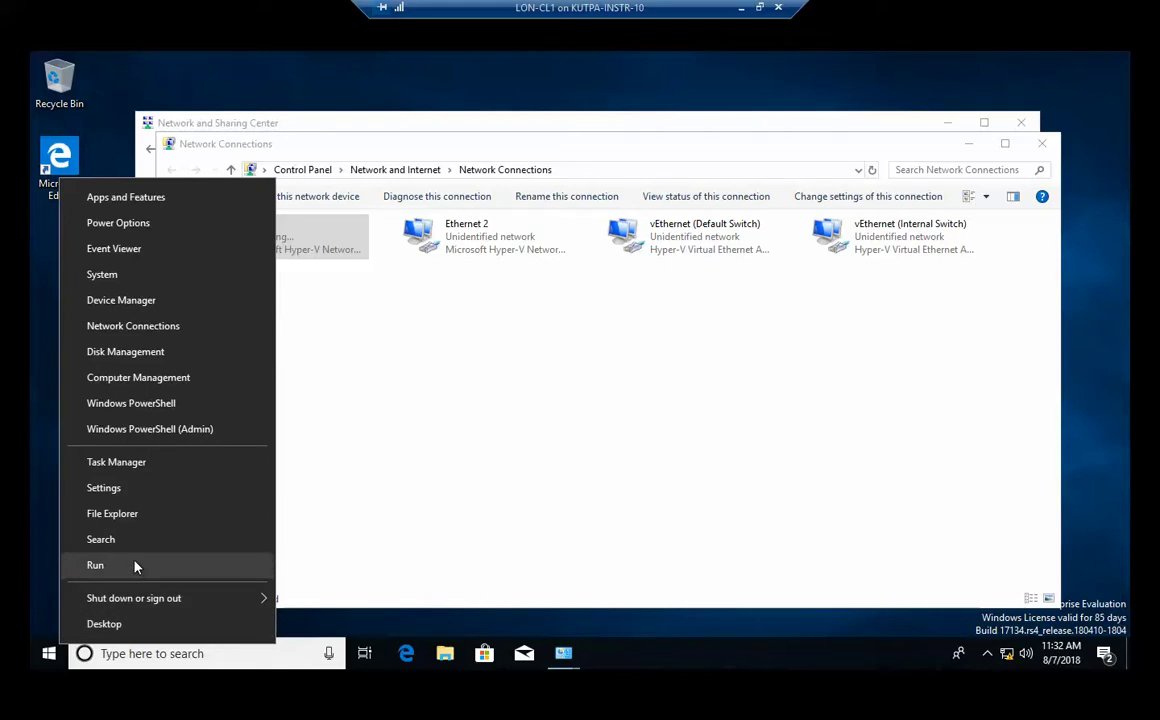
{"action": "left_click", "coordinate": [96, 565]}
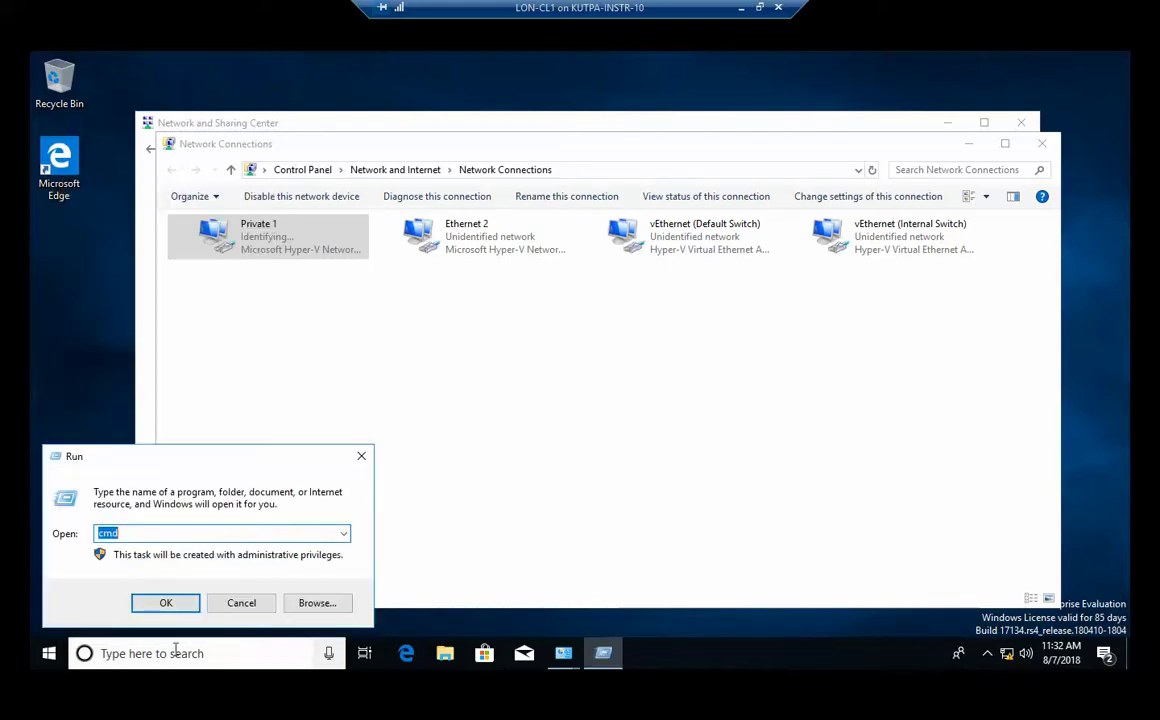
{"action": "left_click", "coordinate": [166, 601]}
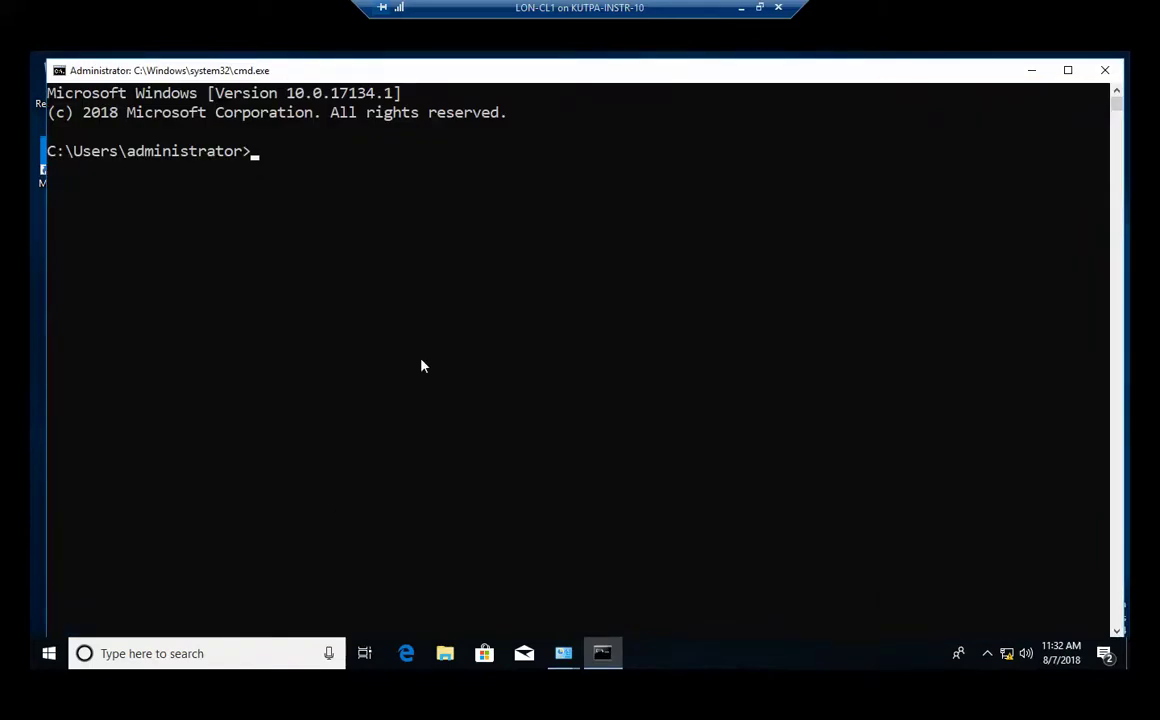
{"action": "type", "text": "ipconfig"}
{"action": "key", "text": "Return"}
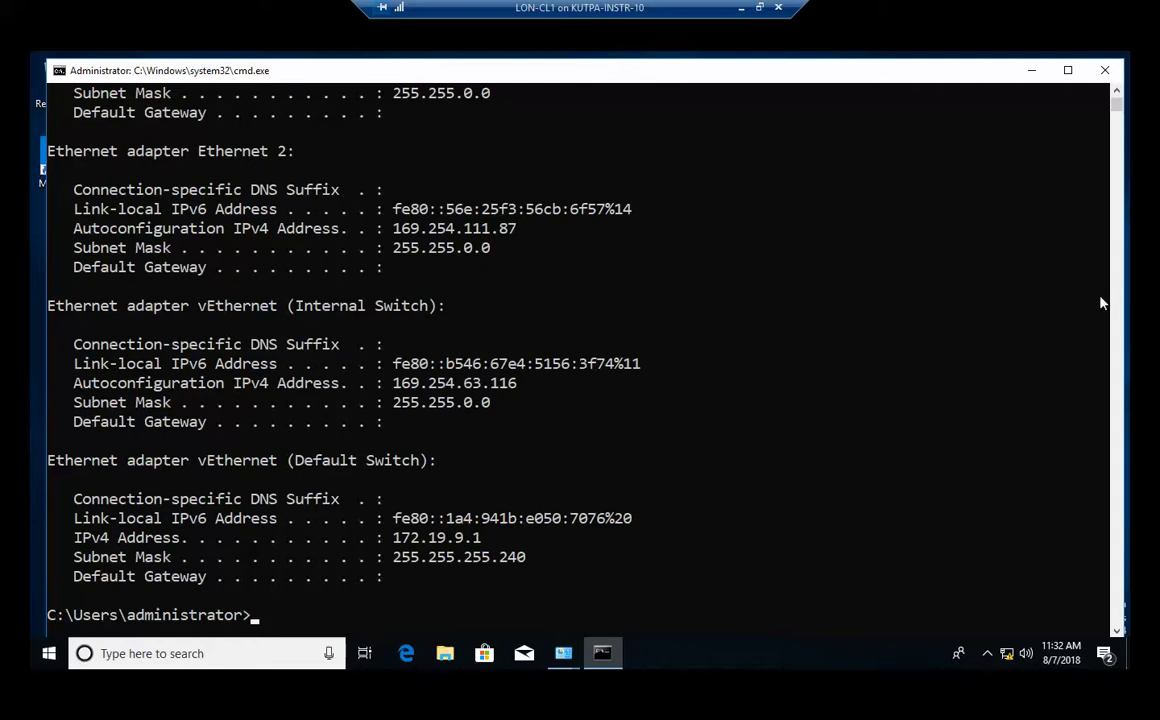
{"action": "left_click", "coordinate": [1117, 93]}
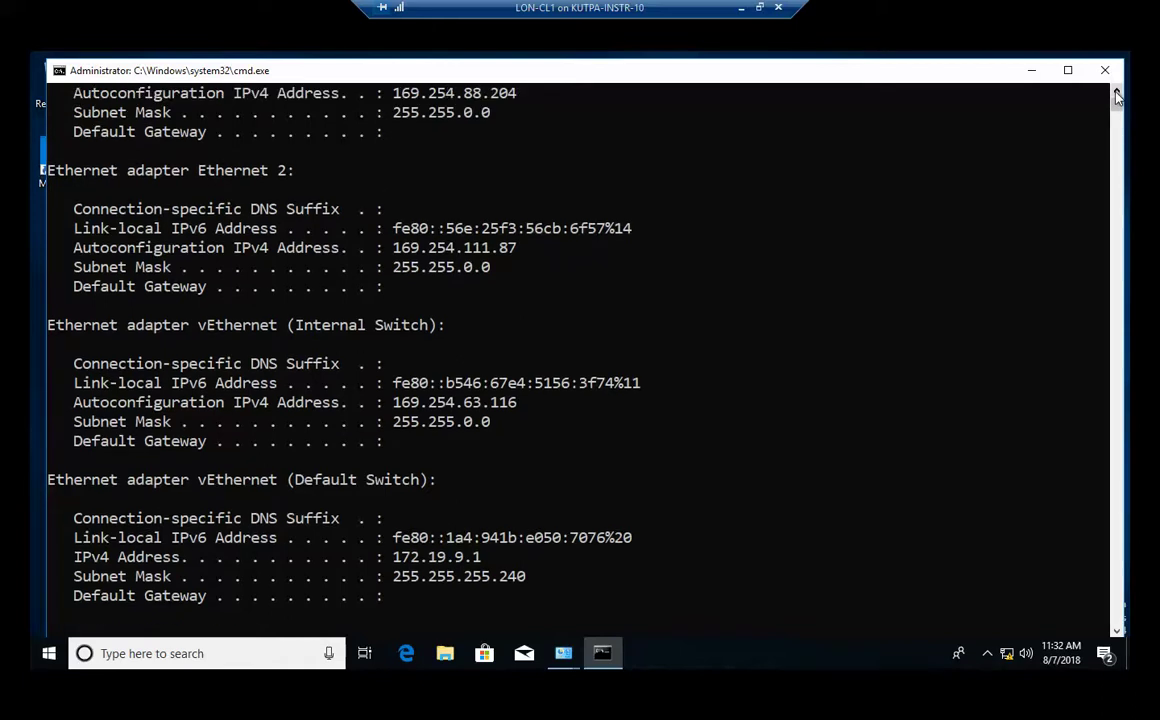
{"action": "scroll", "coordinate": [1117, 93], "scroll_direction": "up", "scroll_amount": 4}
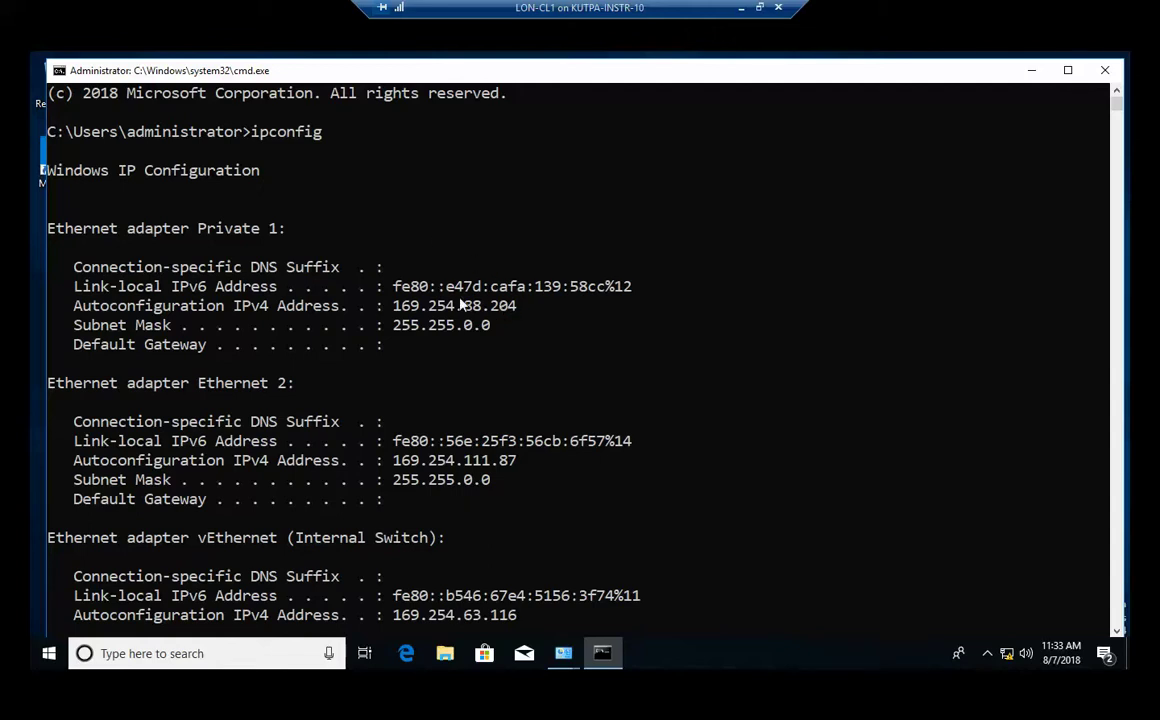
Run ipconfig /all to list the full adapter configuration.
{"action": "key", "text": "Return"}
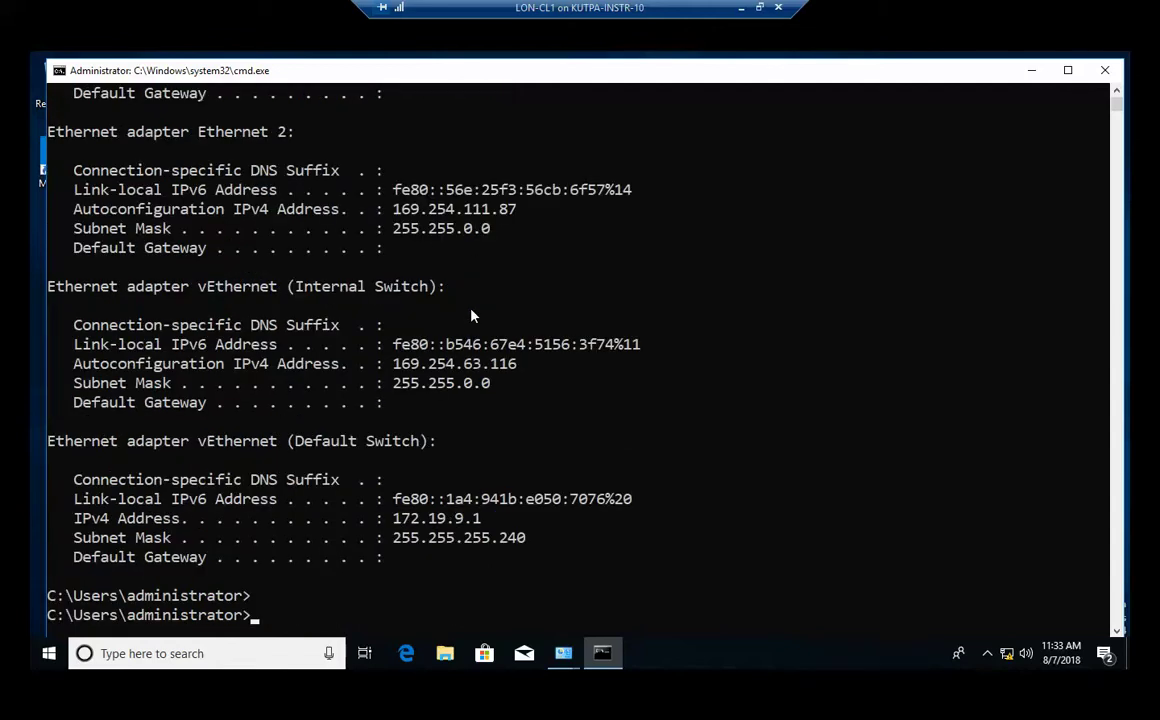
{"action": "type", "text": "ipconfig /all"}
{"action": "key", "text": "Return"}
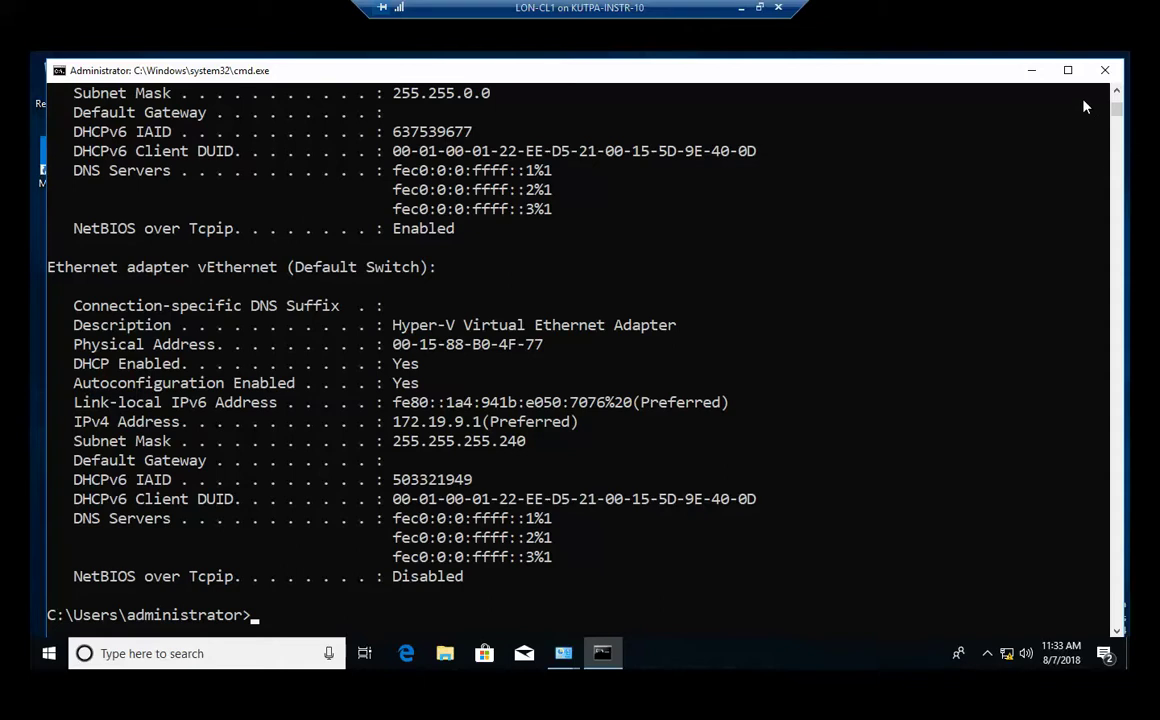
Open Private 1's IPv4 properties and set static address 172.16.0.40 with mask 255.255.0.0.
{"action": "left_click", "coordinate": [1103, 71]}
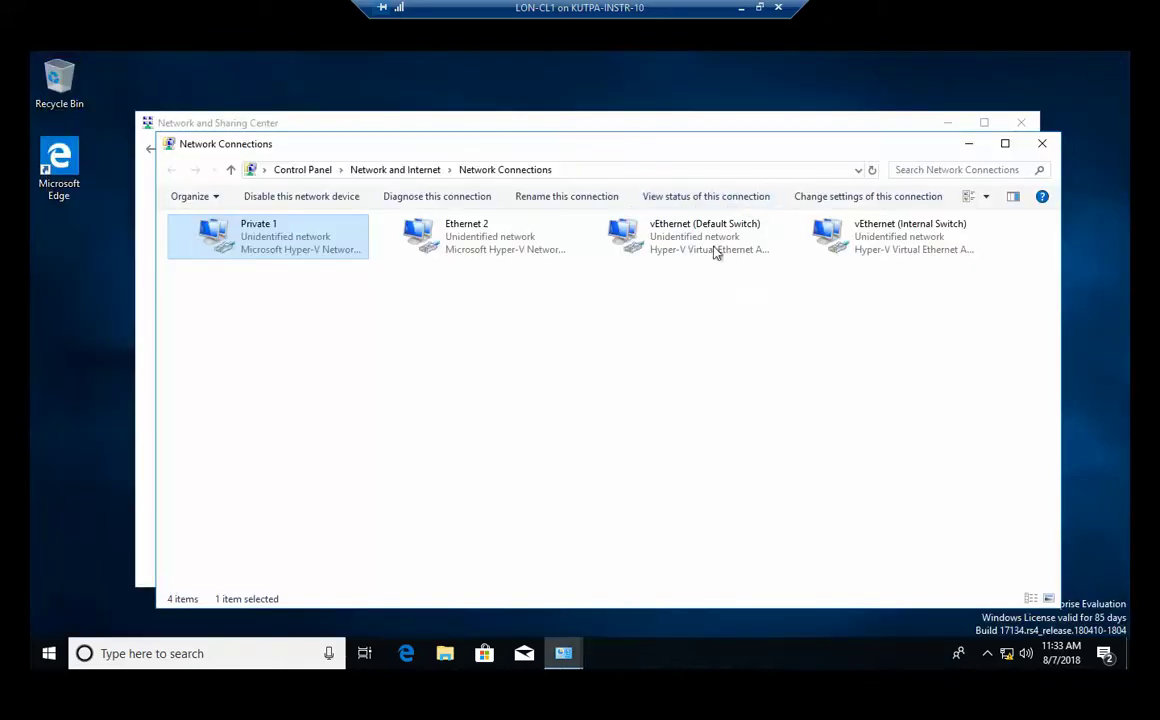
{"action": "double_click", "coordinate": [246, 250]}
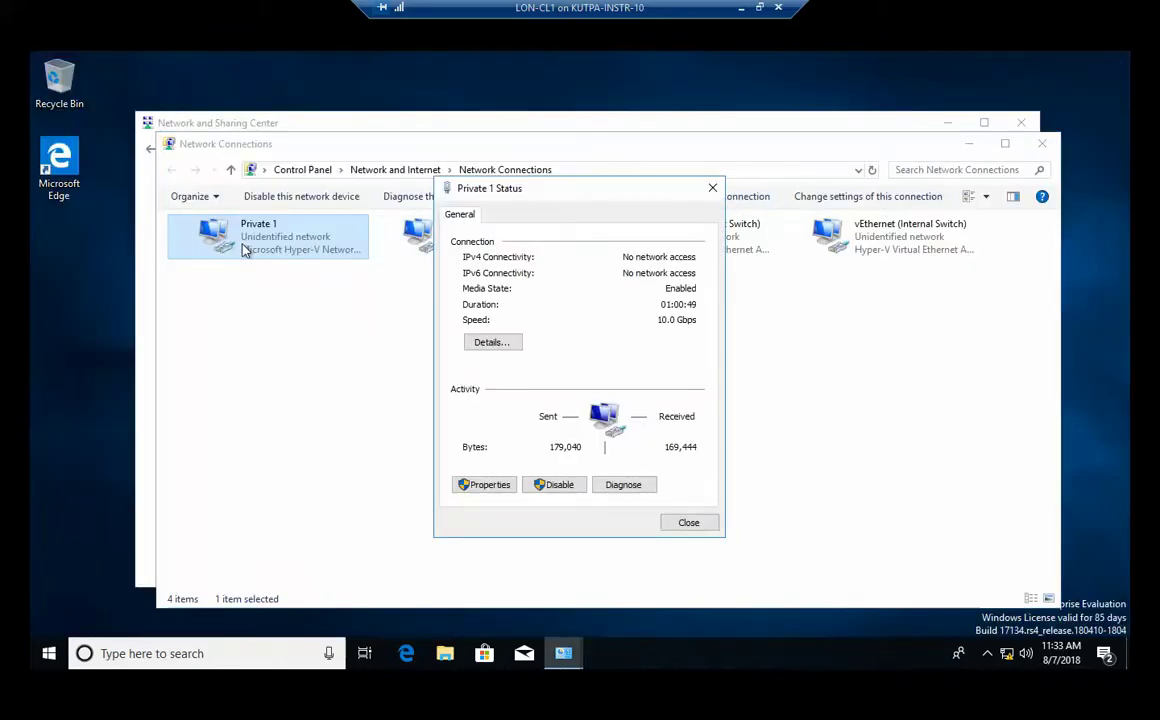
{"action": "left_click", "coordinate": [492, 484]}
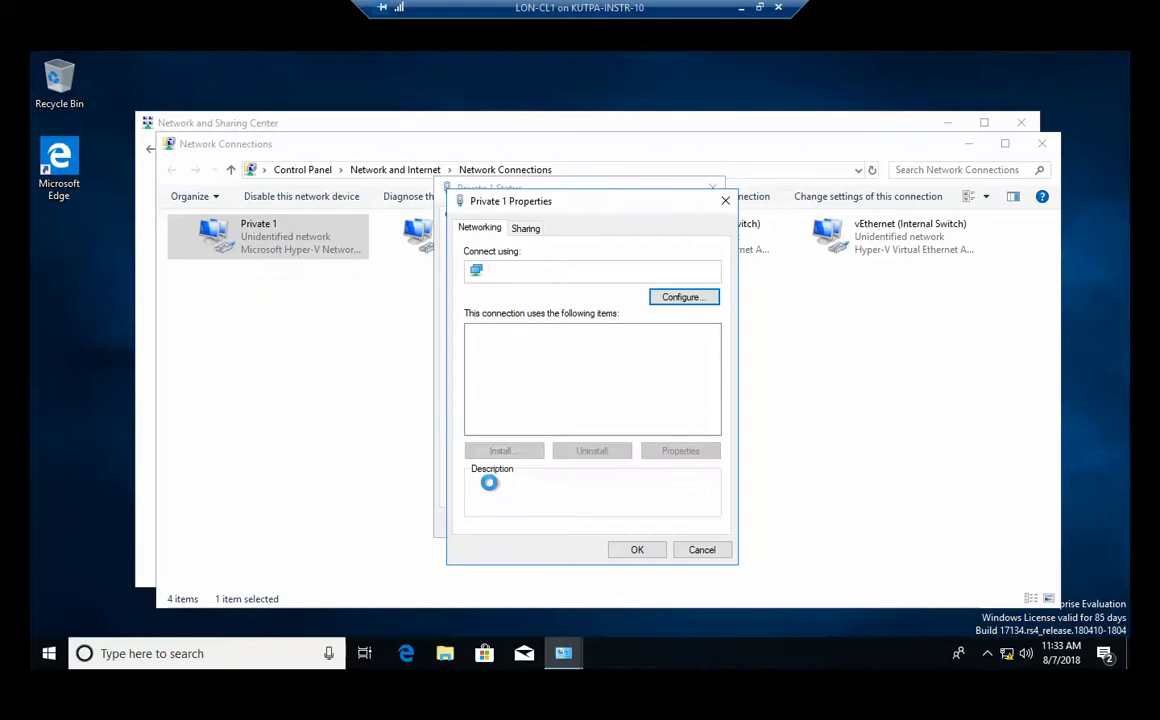
{"action": "left_click", "coordinate": [589, 373]}
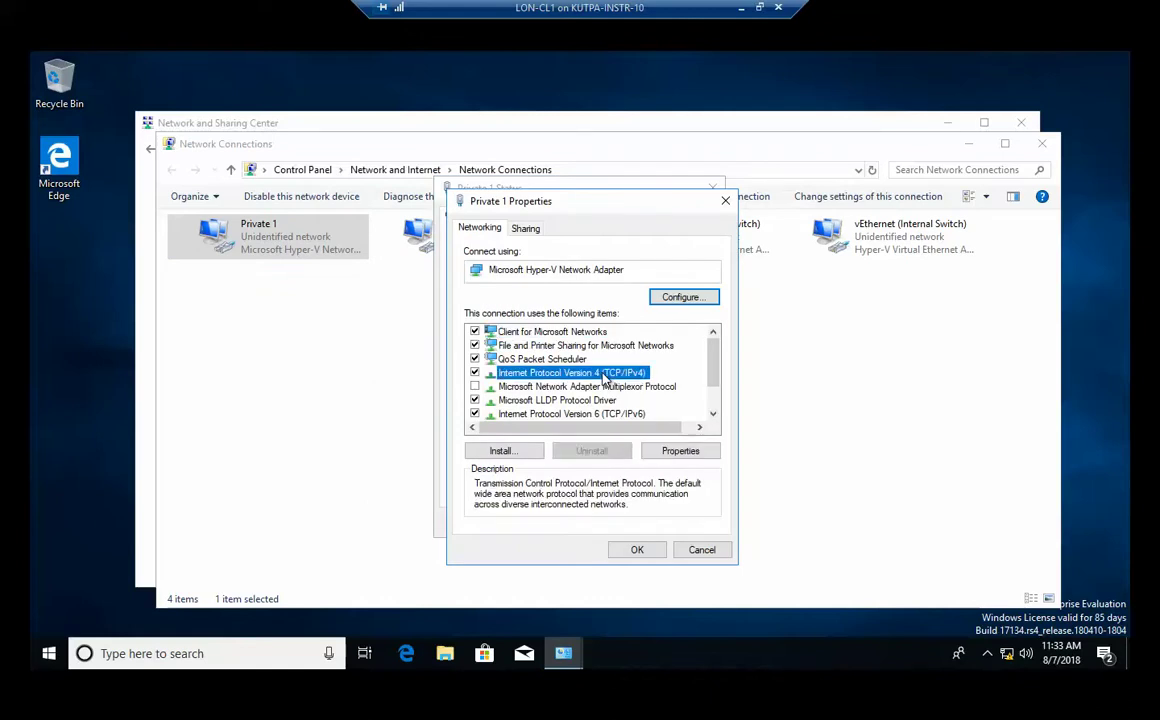
{"action": "left_click", "coordinate": [684, 453]}
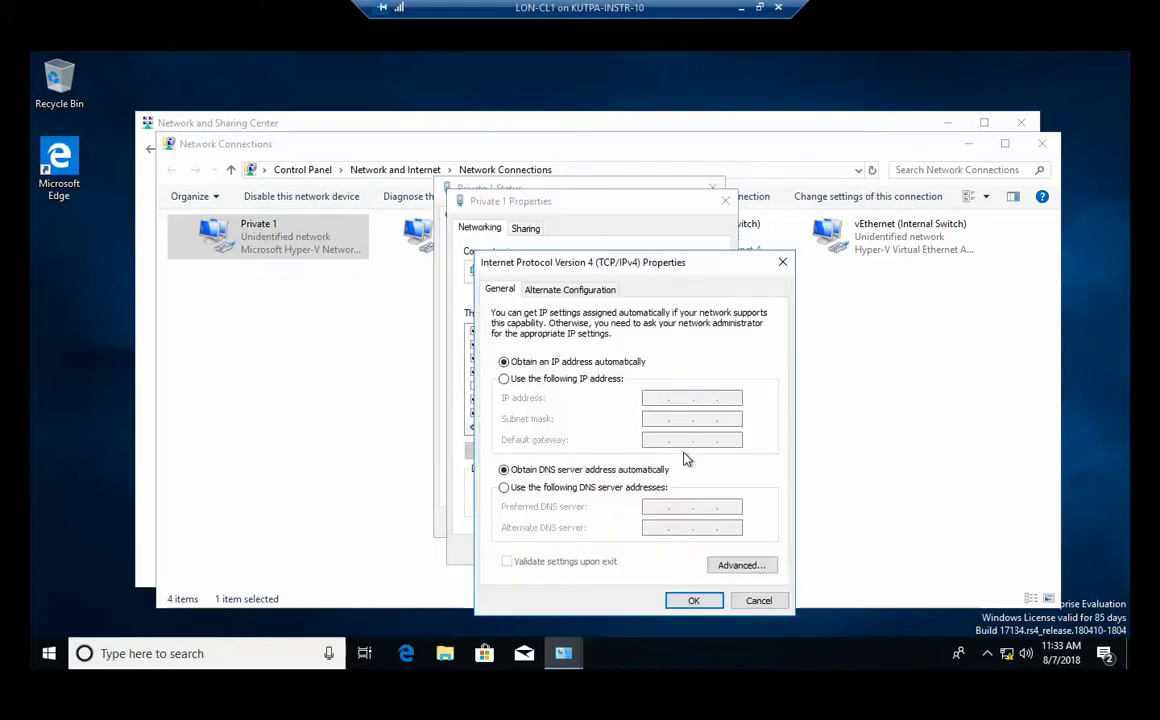
{"action": "left_click", "coordinate": [531, 382]}
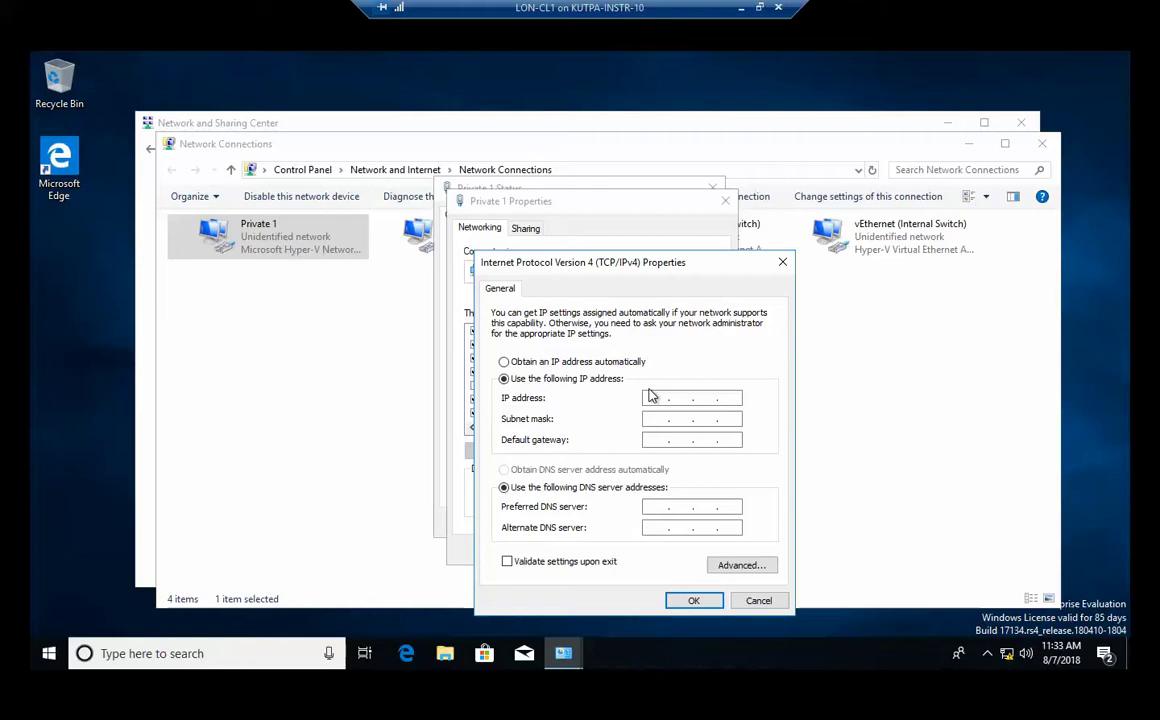
{"action": "left_click", "coordinate": [655, 398]}
{"action": "type", "text": "172."}
{"action": "type", "text": "16 ."}
{"action": "type", "text": "."}
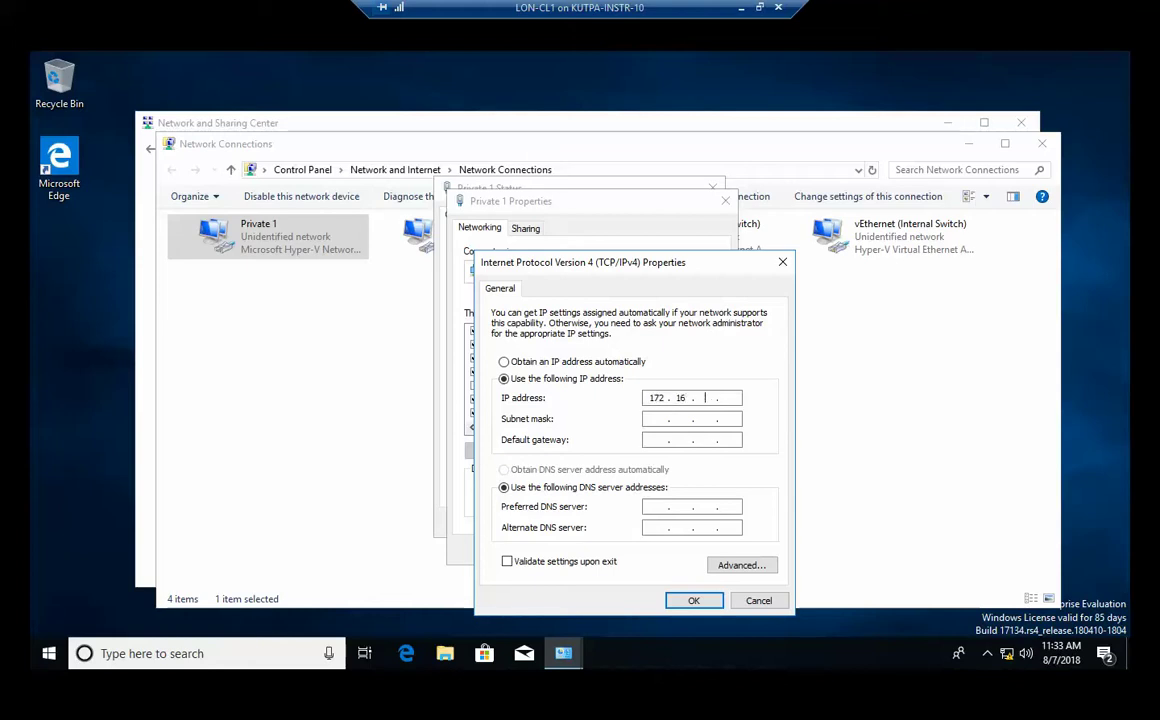
{"action": "type", "text": "0.40"}
{"action": "key", "text": "Tab"}
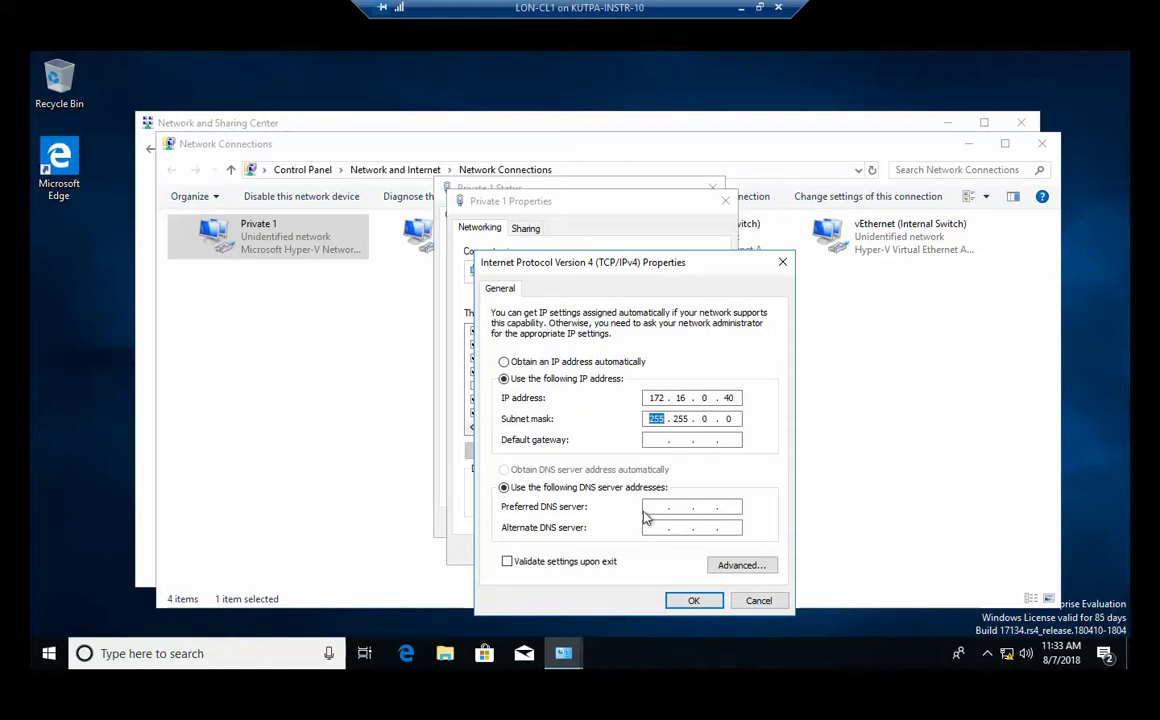
Enter DNS server 172.16.0.10 and gateway 172.16.0.1, then apply and close the dialogs.
{"action": "left_click", "coordinate": [656, 507]}
{"action": "type", "text": "172 . 16 . 0 . 10"}
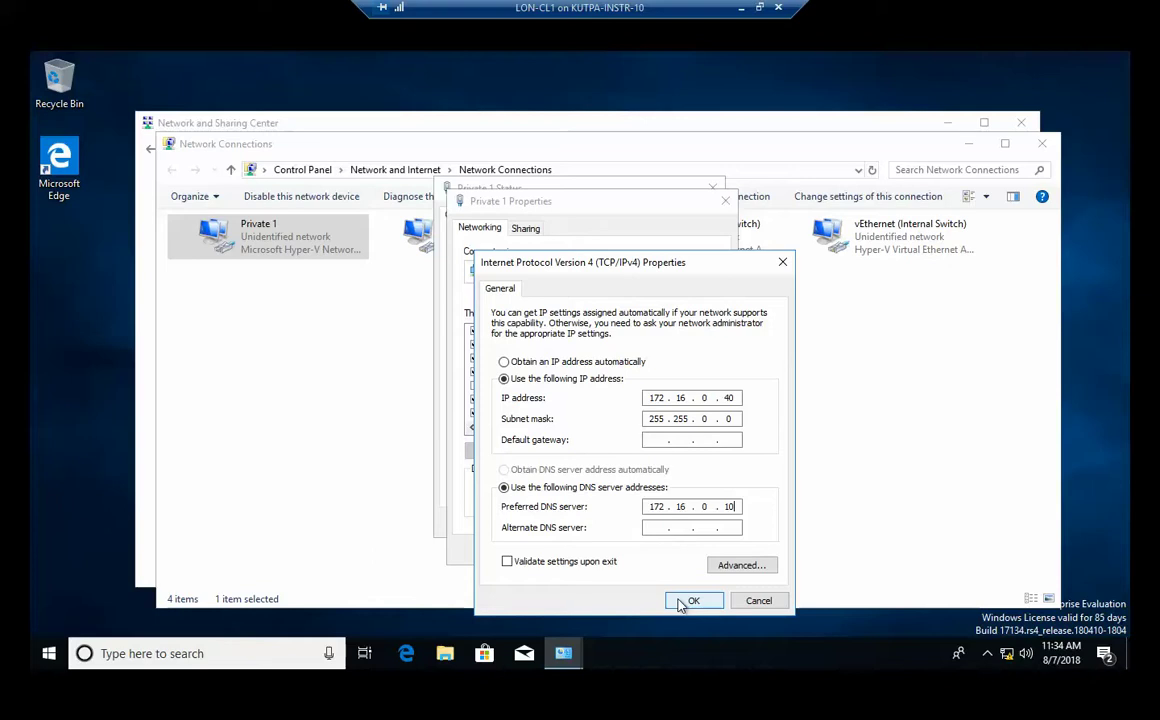
{"action": "left_click", "coordinate": [654, 440]}
{"action": "type", "text": "172.21"}
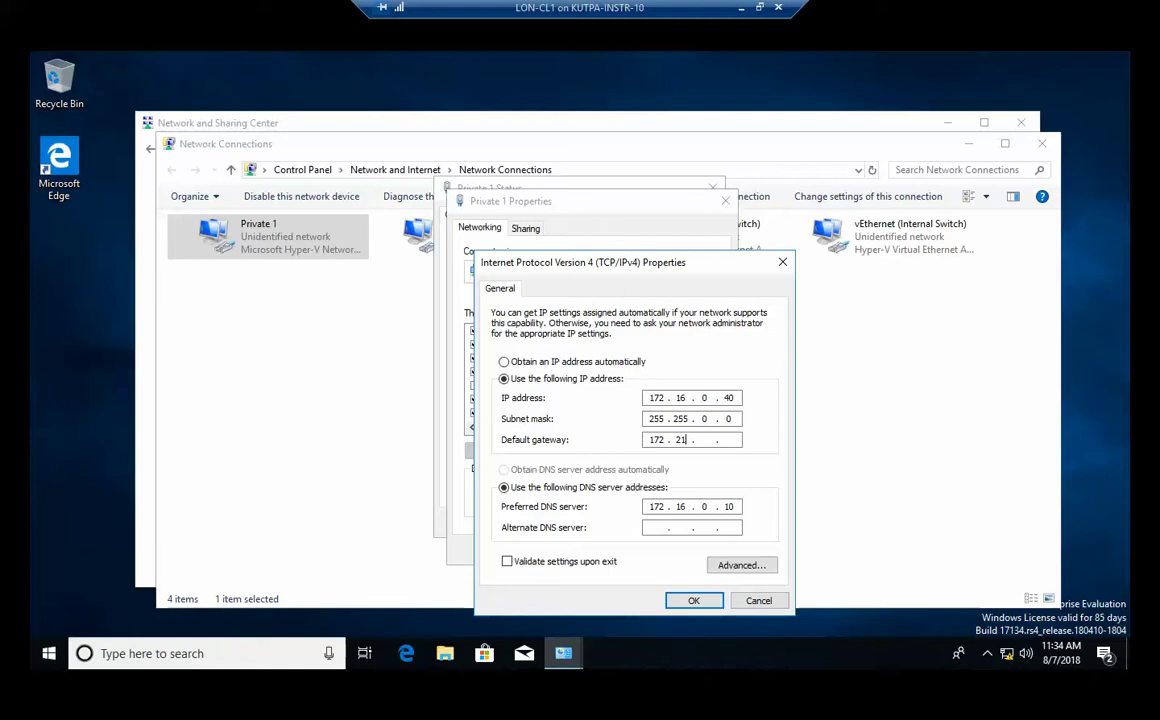
{"action": "key", "text": "BackSpace"}
{"action": "key", "text": "BackSpace"}
{"action": "type", "text": "16 . 0 . 1"}
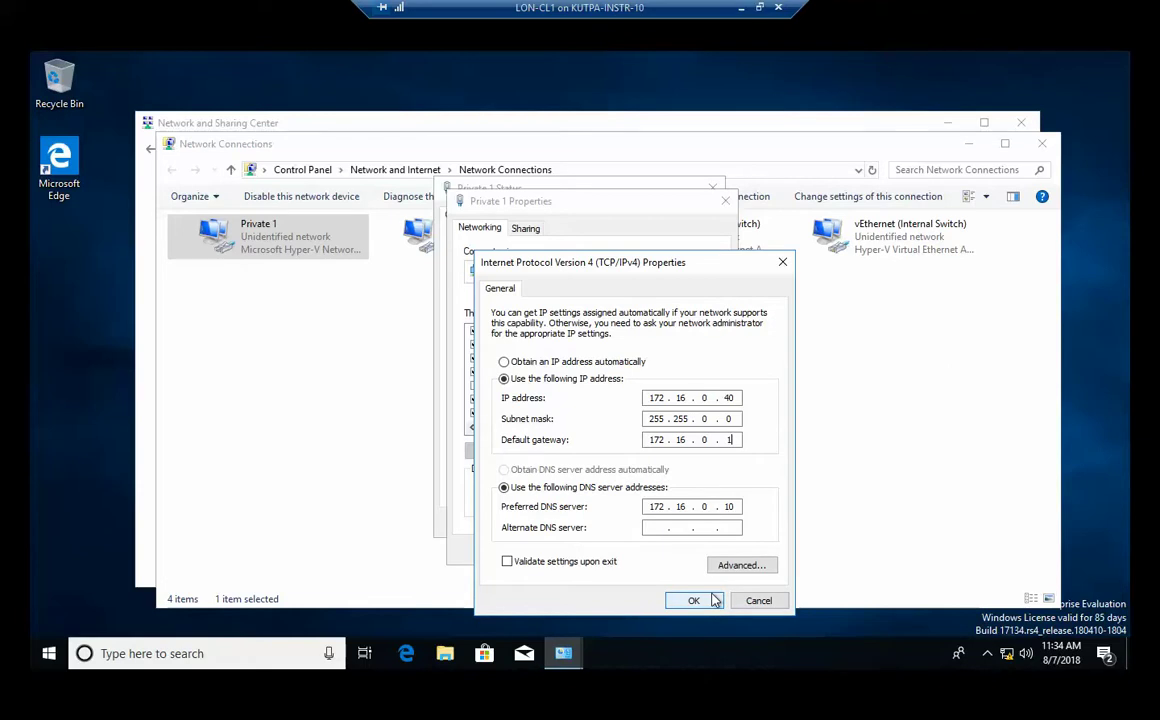
{"action": "left_click", "coordinate": [694, 600]}
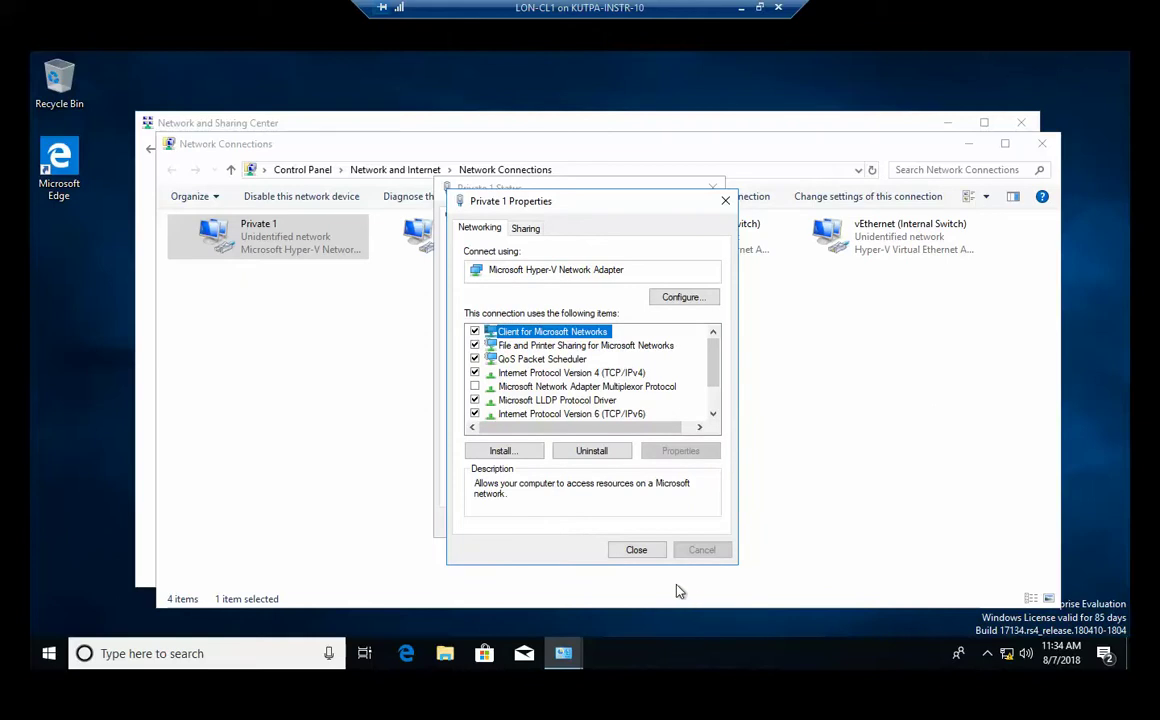
{"action": "left_click", "coordinate": [646, 553]}
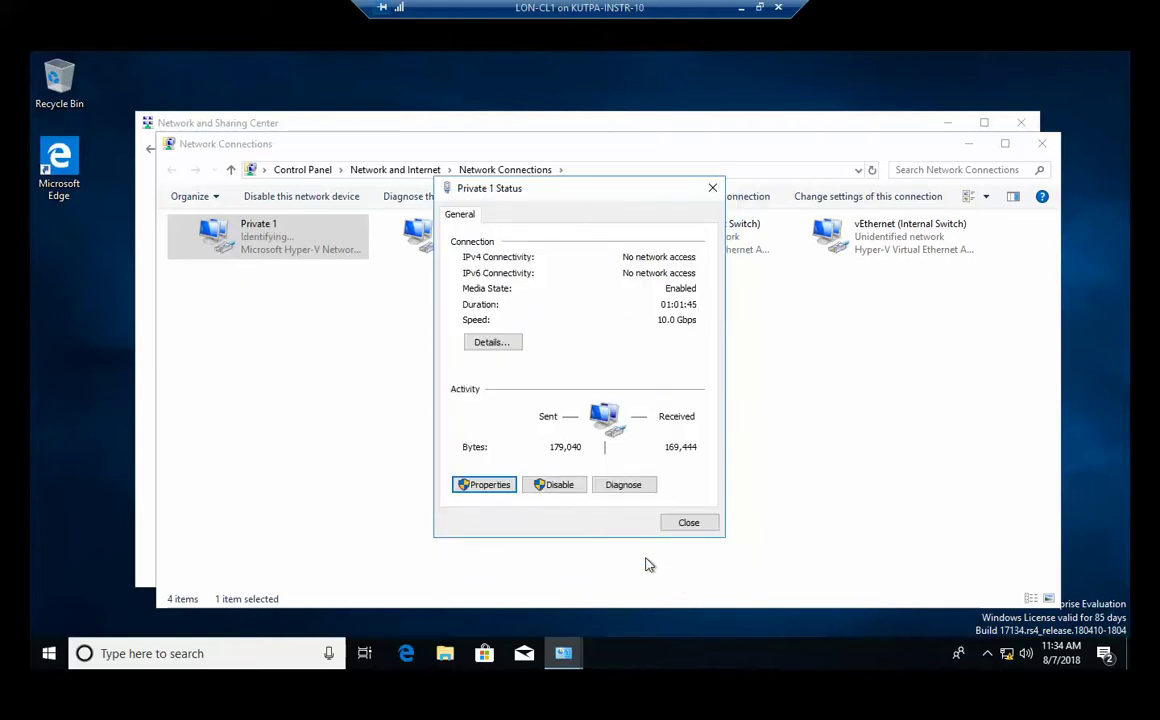
{"action": "left_click", "coordinate": [694, 526]}
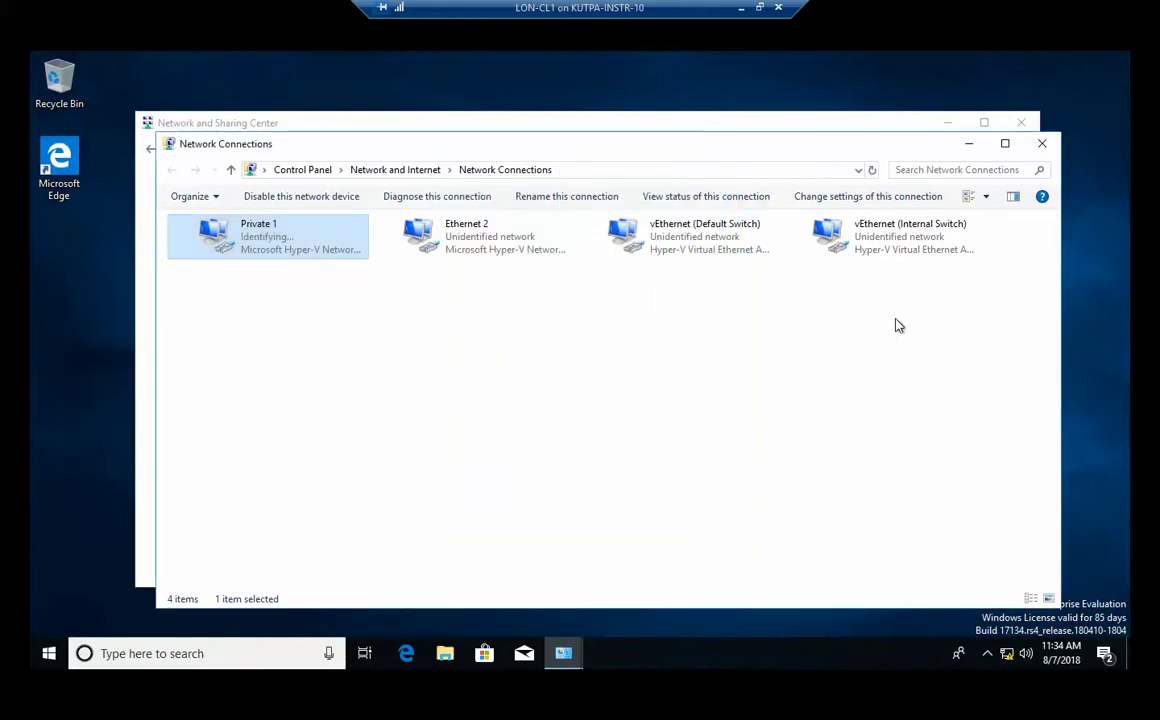
{"action": "left_click", "coordinate": [1042, 144]}
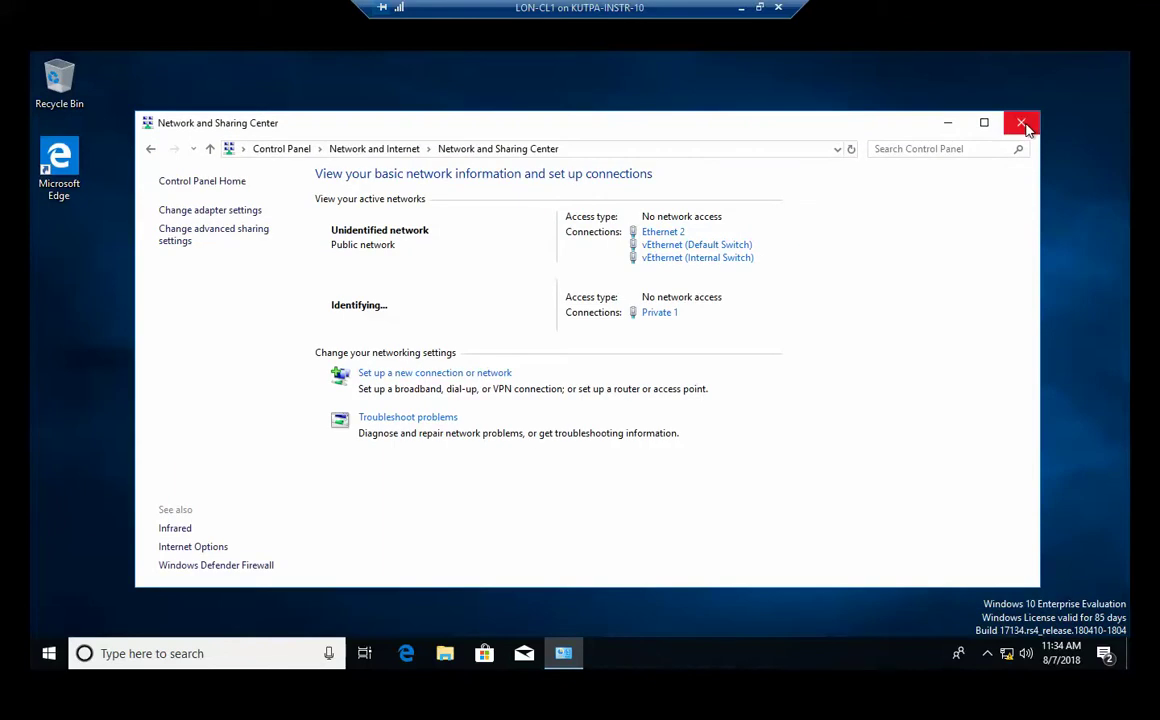
Run ipconfig in a new Command Prompt to confirm Private 1 at 172.16.0.40, gateway 172.16.0.1.
{"action": "left_click", "coordinate": [1022, 124]}
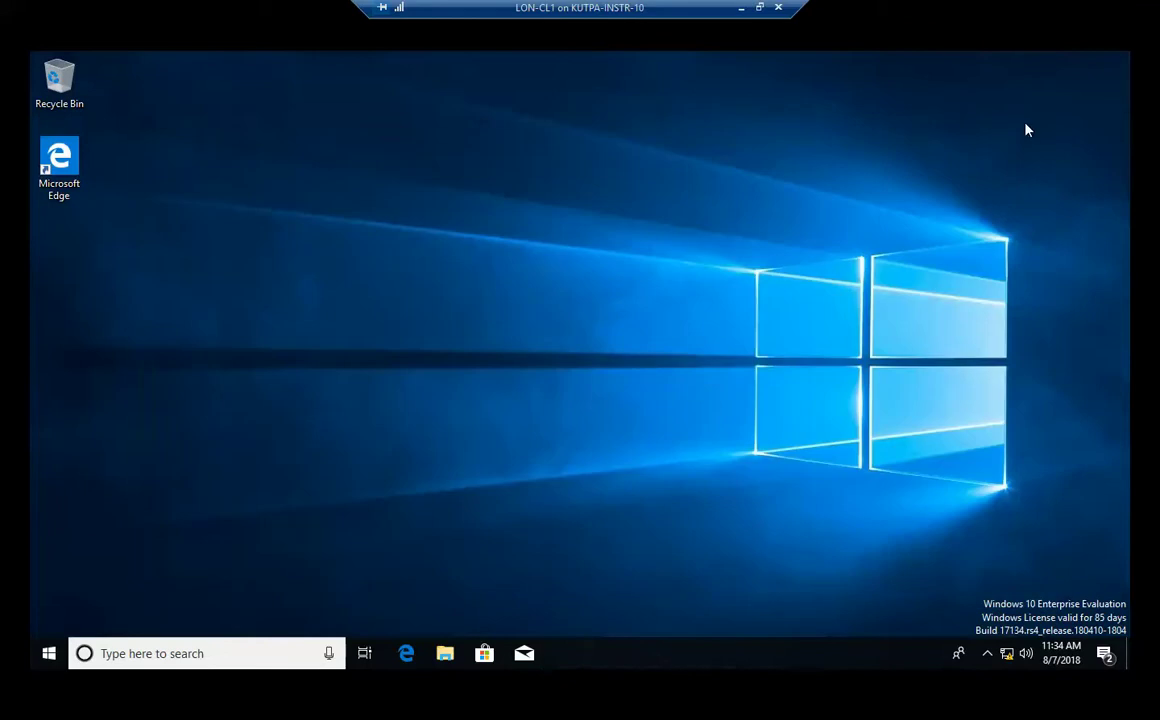
{"action": "right_click", "coordinate": [50, 652]}
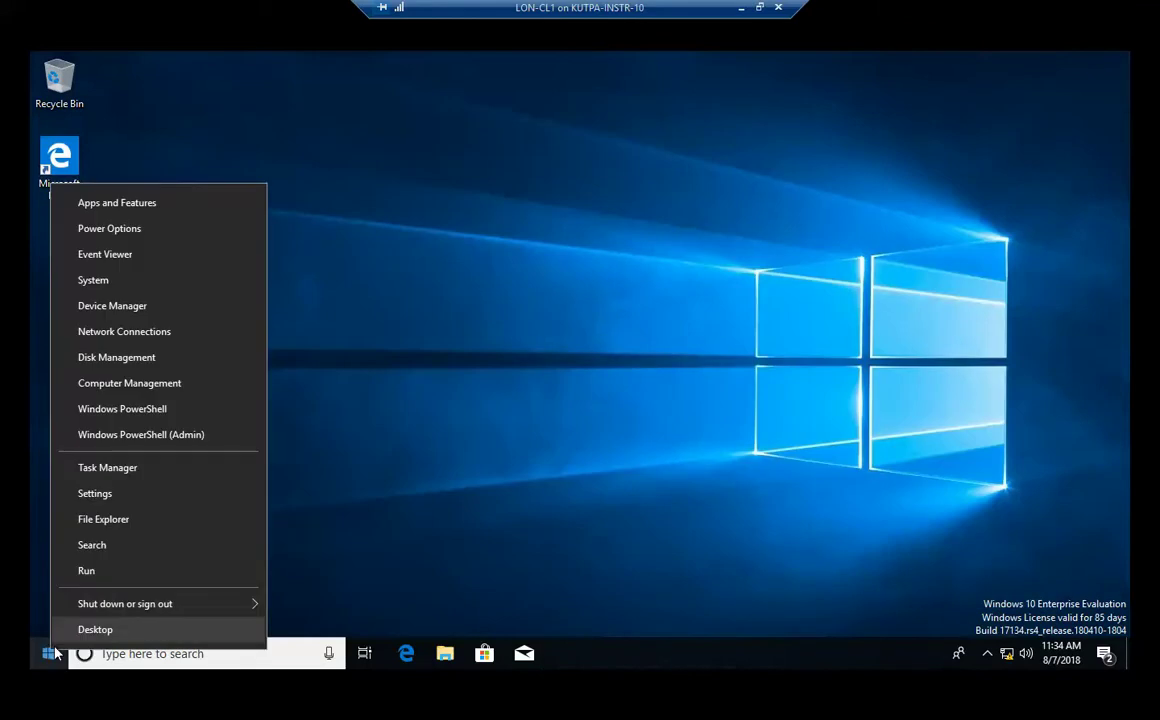
{"action": "left_click", "coordinate": [114, 568]}
{"action": "left_click", "coordinate": [157, 600]}
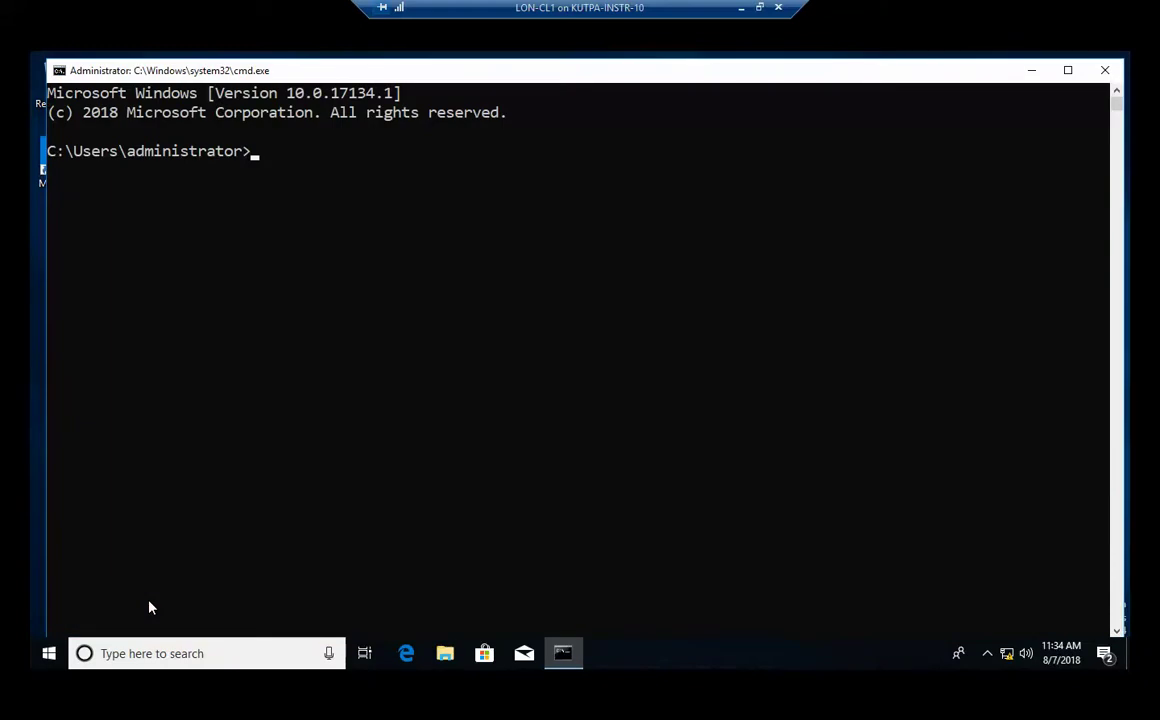
{"action": "type", "text": "ipconfig"}
{"action": "key", "text": "Return"}
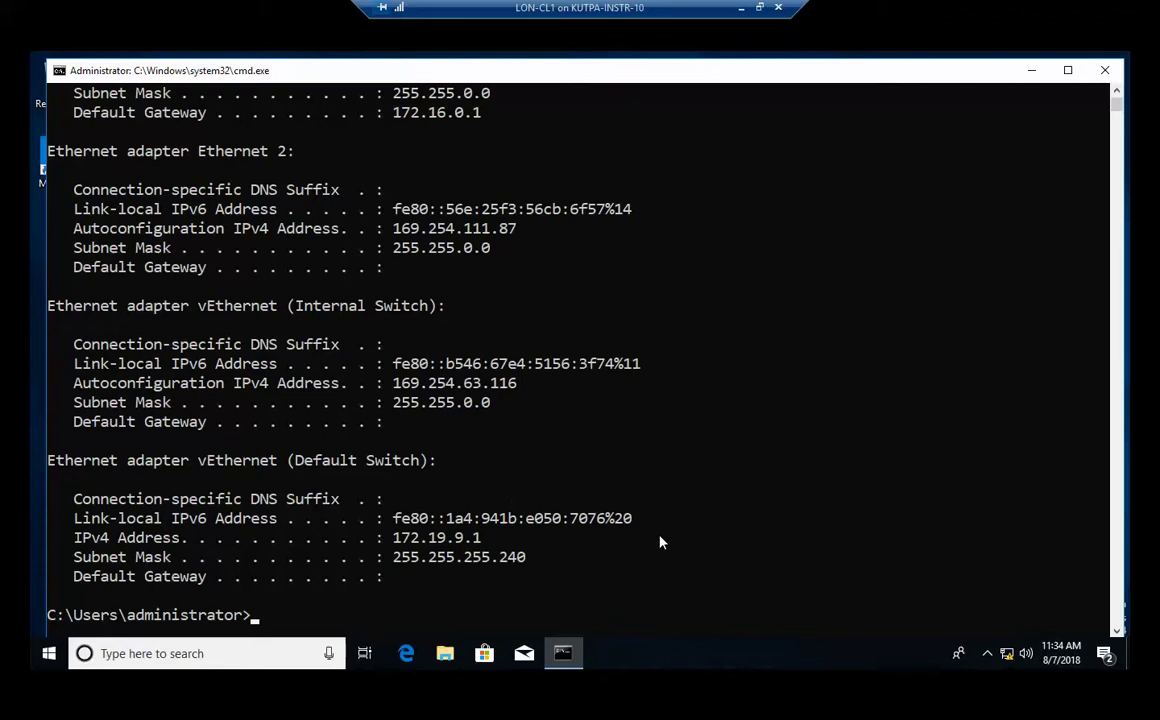
{"action": "left_click", "coordinate": [1118, 90]}
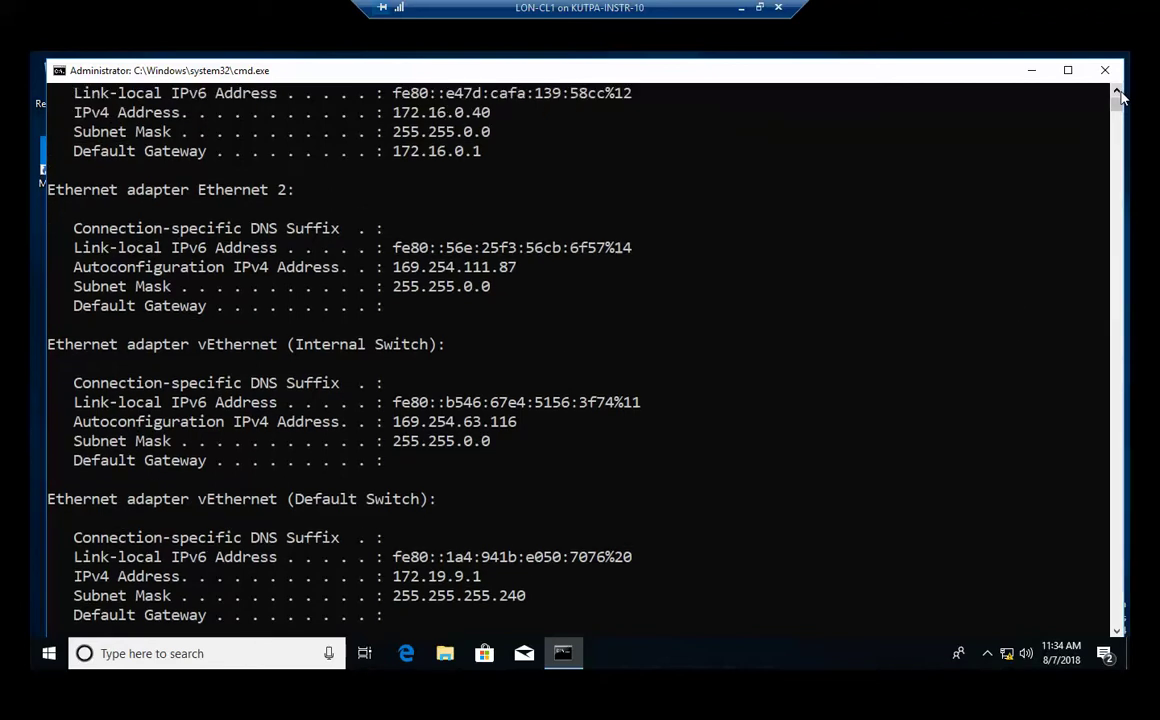
{"action": "left_click", "coordinate": [1118, 90]}
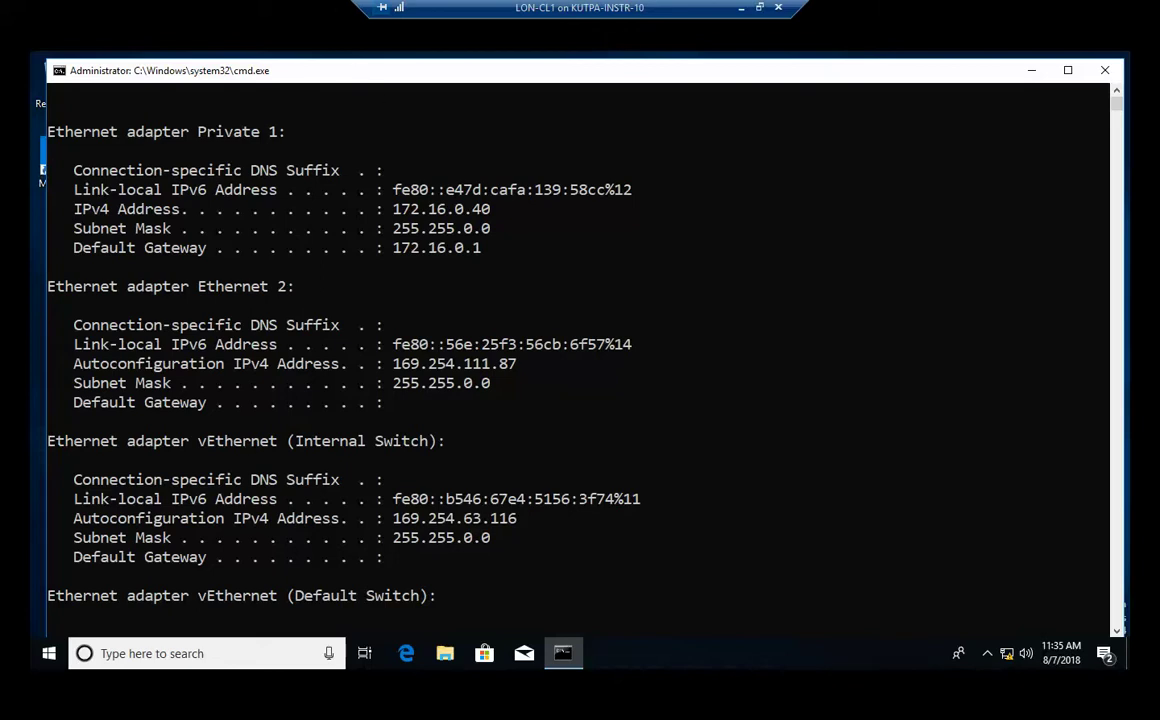
{"action": "left_click", "coordinate": [1103, 72]}
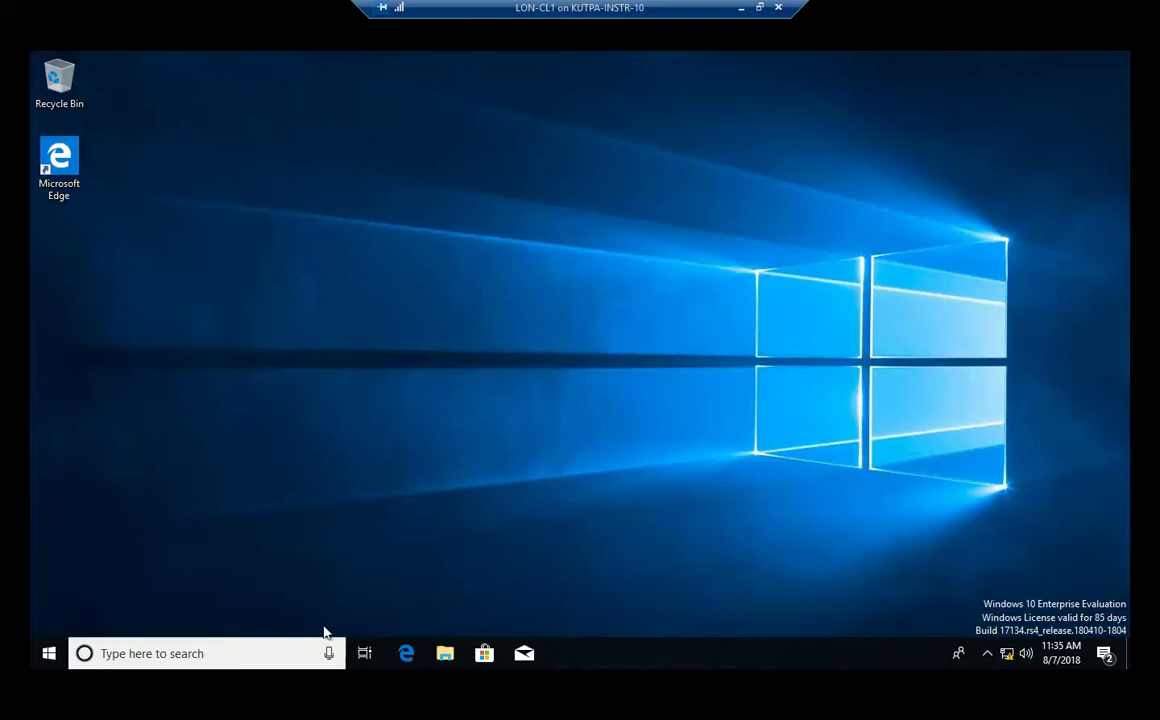
Reach Network Connections again via File Explorer's address bar, Control Panel and Network and Sharing Center.
{"action": "left_click", "coordinate": [445, 653]}
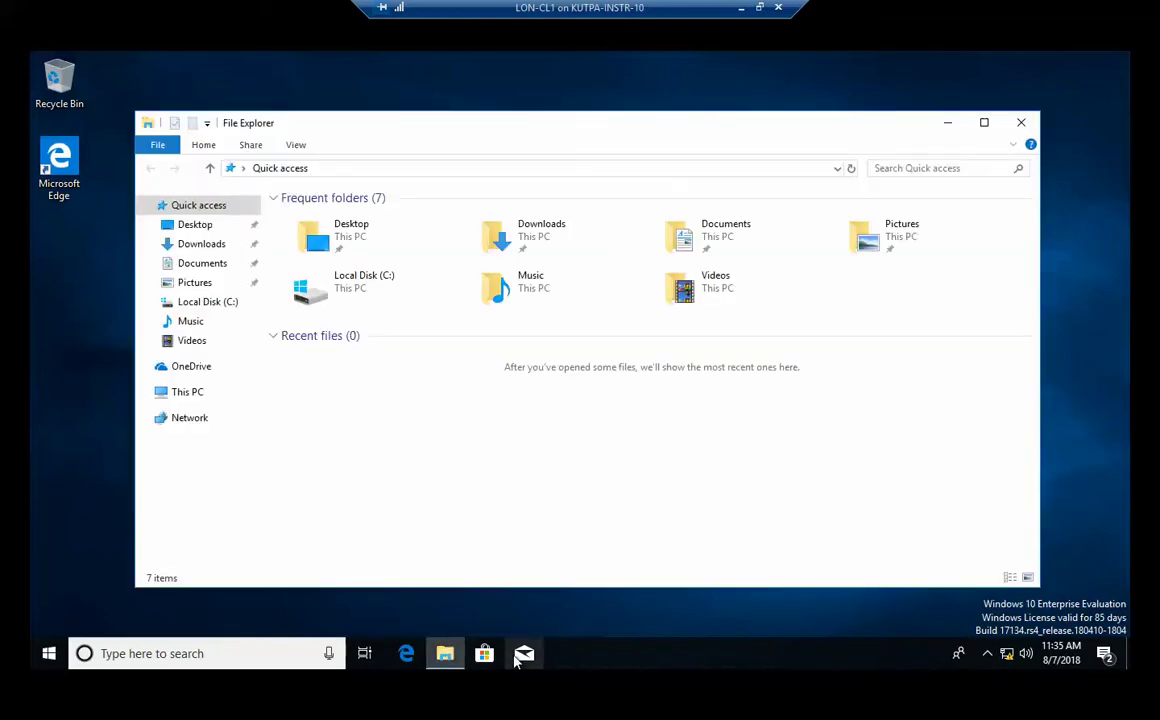
{"action": "left_click", "coordinate": [362, 167]}
{"action": "type", "text": "control panel"}
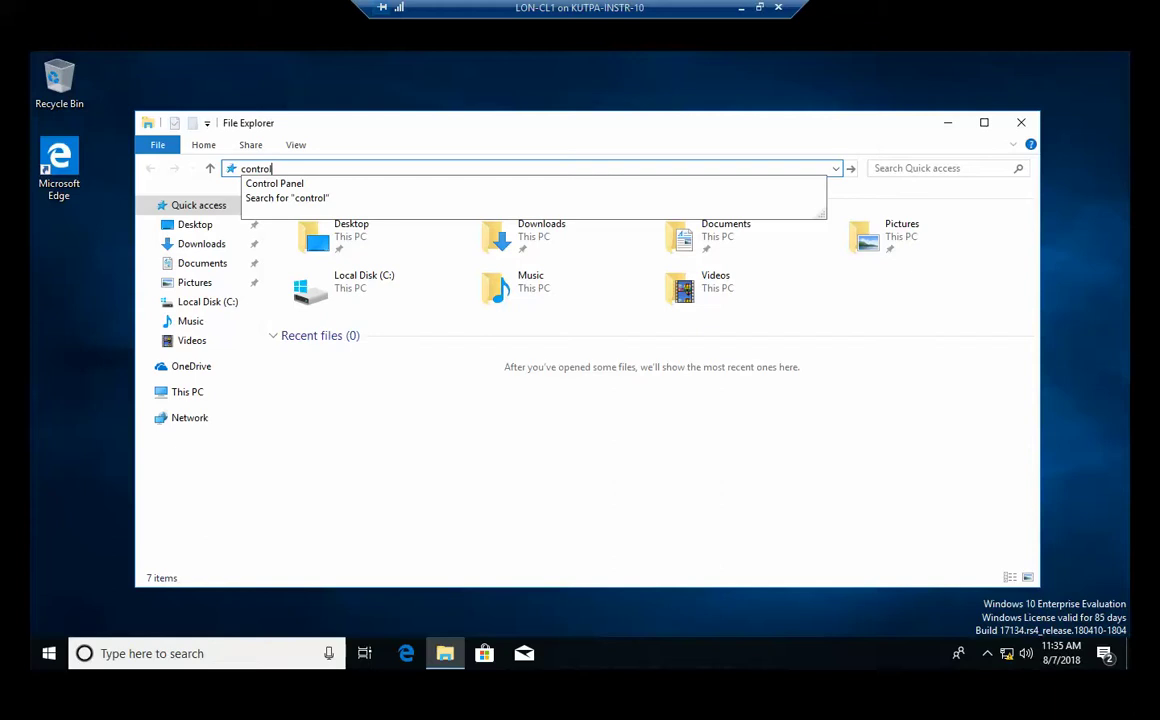
{"action": "key", "text": "Return"}
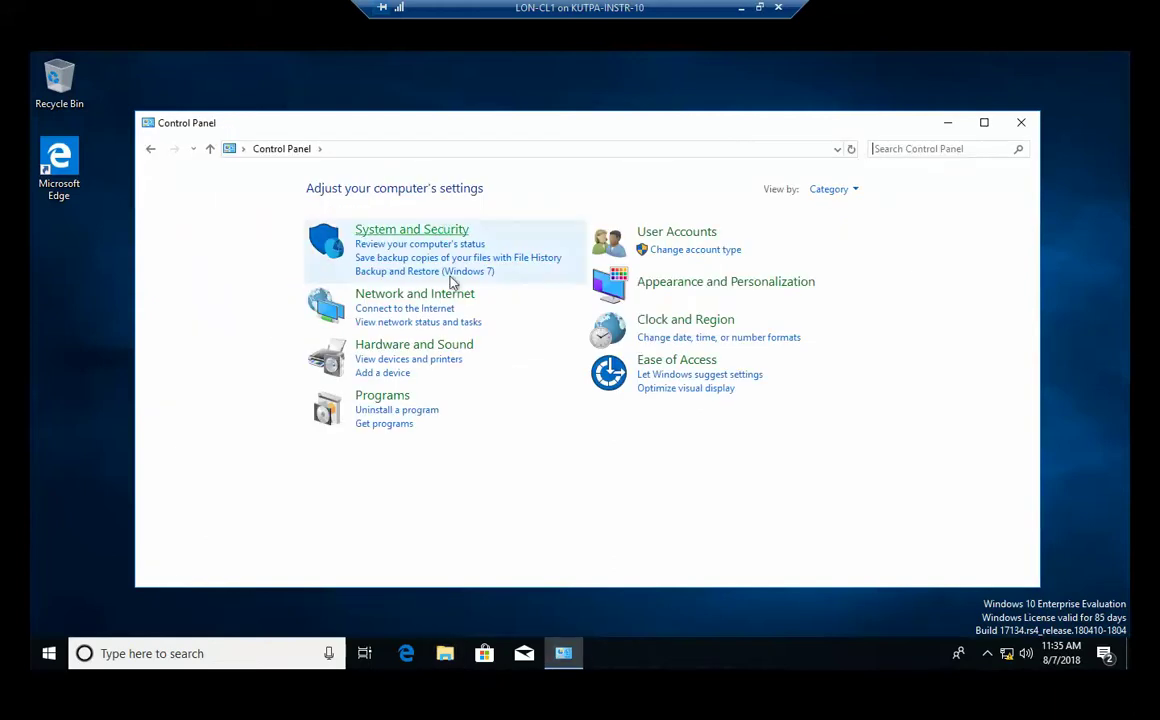
{"action": "left_click", "coordinate": [452, 296]}
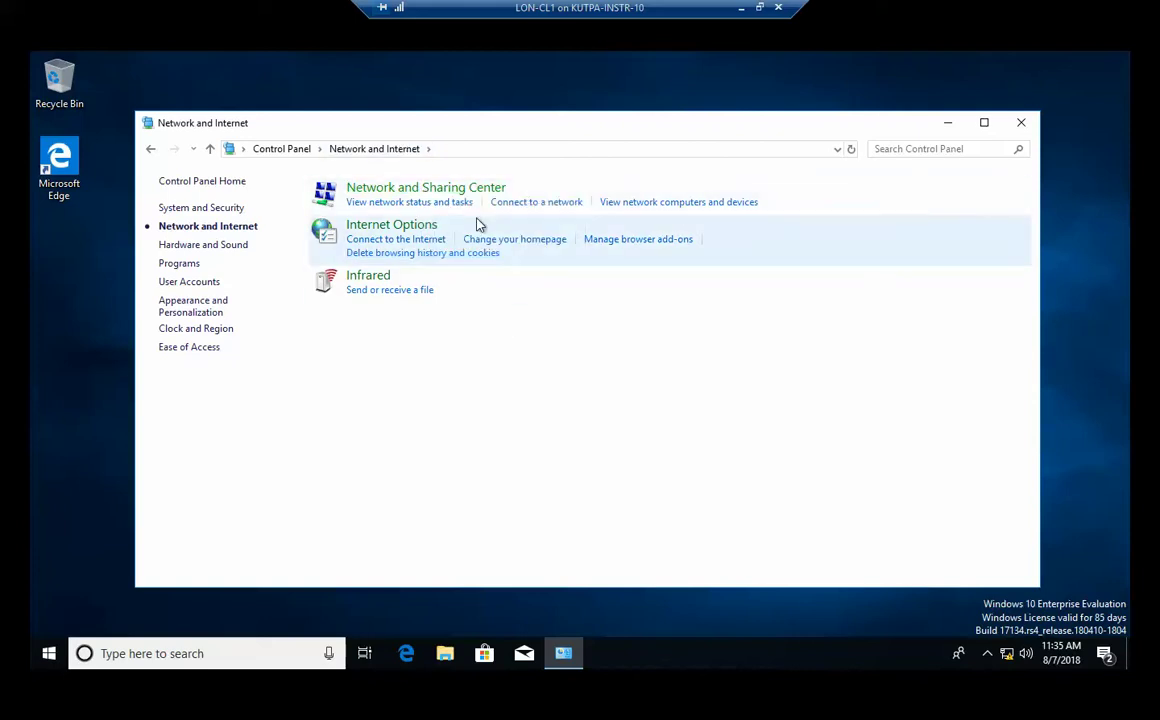
{"action": "left_click", "coordinate": [462, 192]}
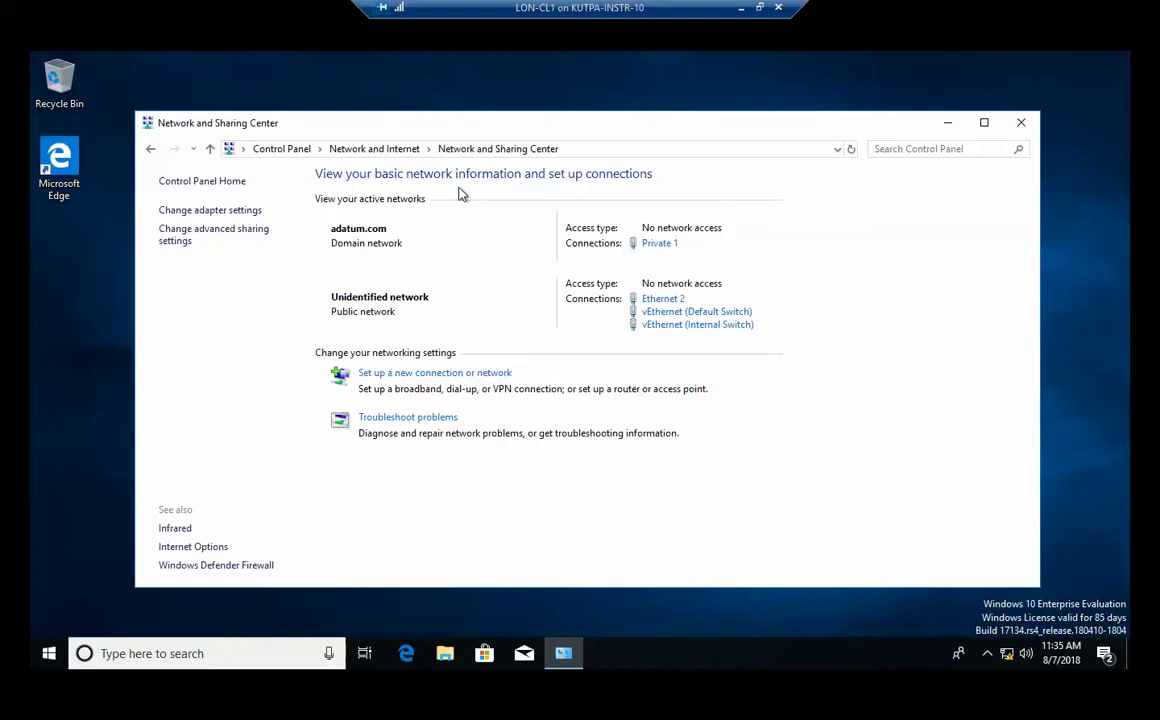
{"action": "left_click", "coordinate": [248, 211]}
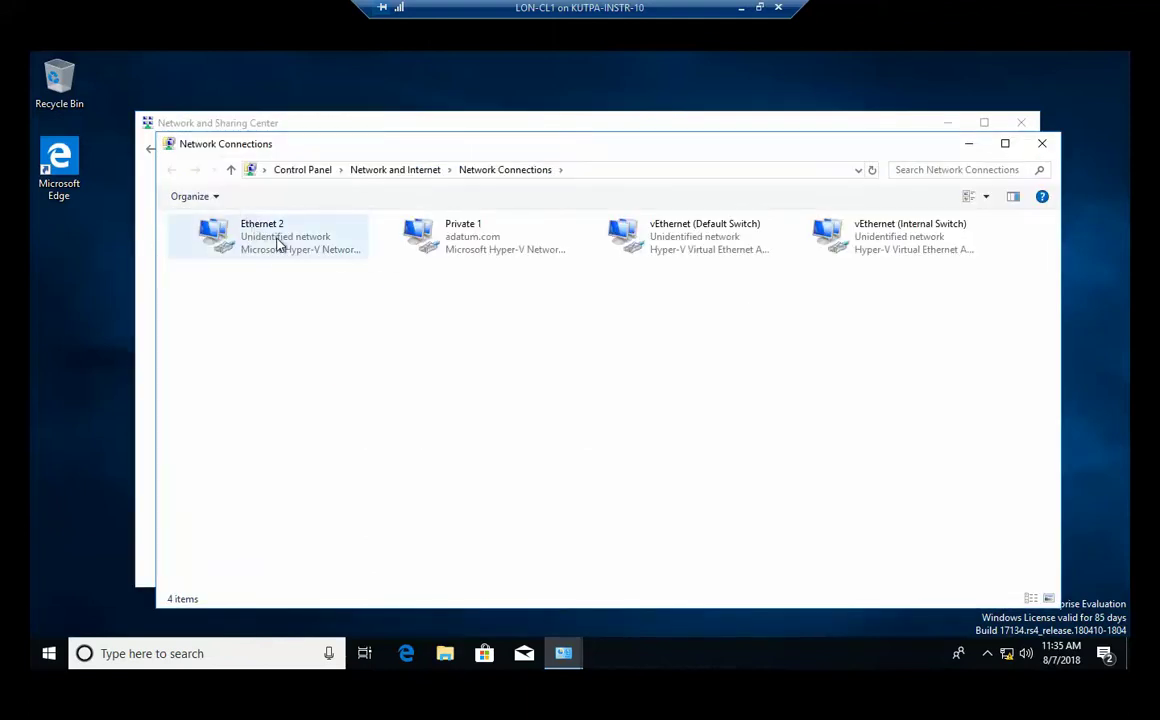
Open Private 1's TCP/IPv6 properties, leave them on automatic, and cancel back to its Status window.
{"action": "left_click", "coordinate": [477, 238]}
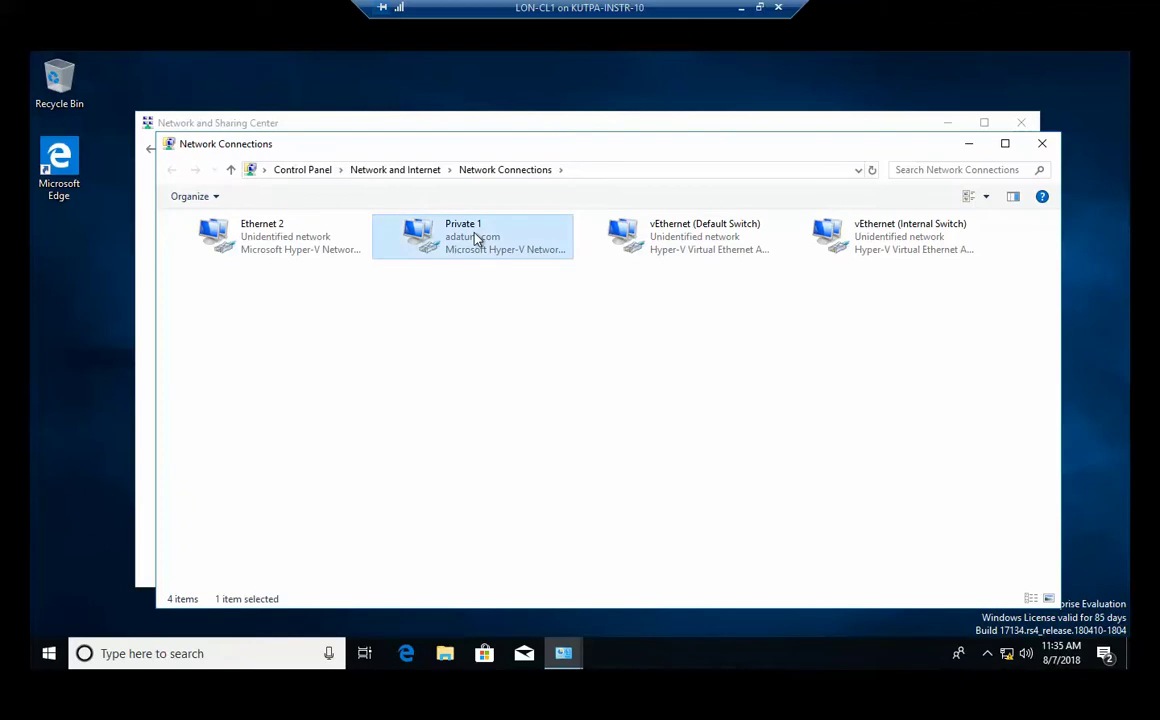
{"action": "double_click", "coordinate": [477, 238]}
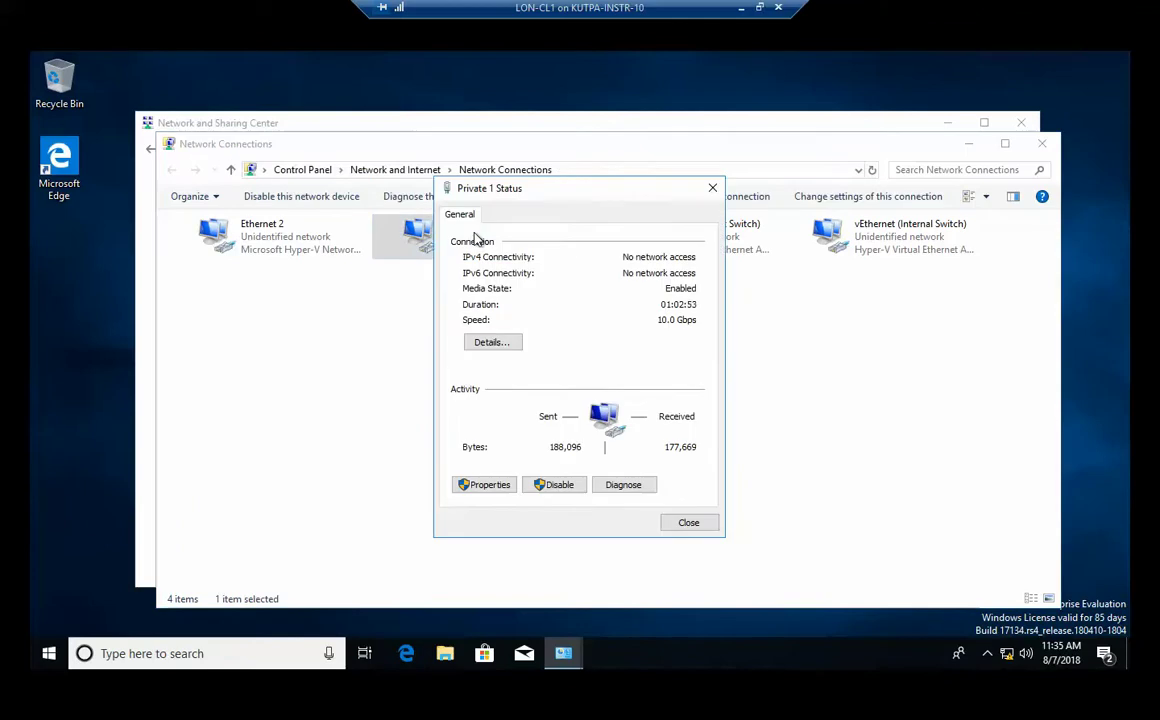
{"action": "left_click", "coordinate": [486, 486]}
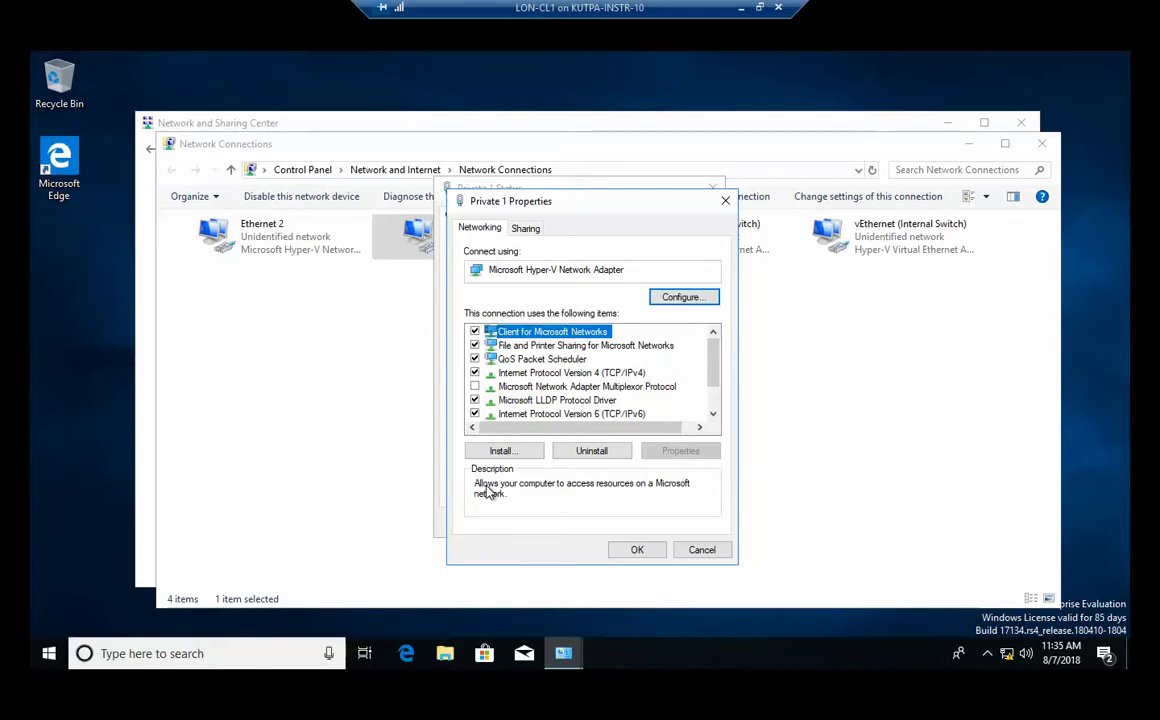
{"action": "left_click", "coordinate": [612, 415]}
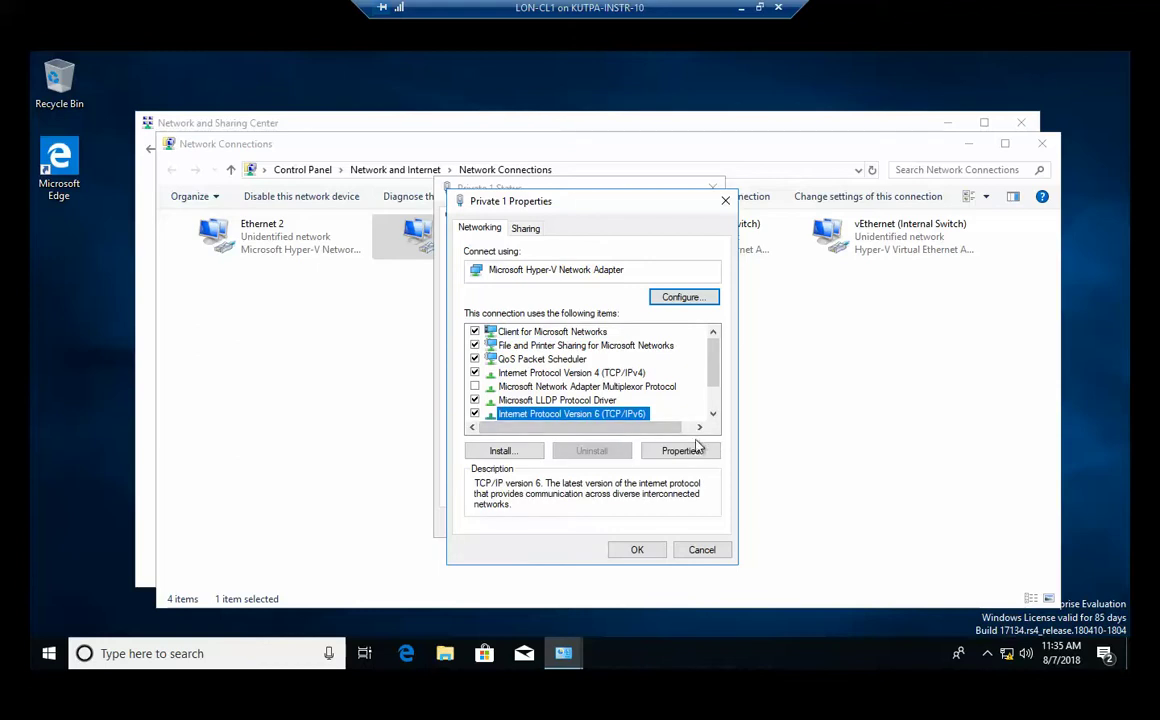
{"action": "left_click", "coordinate": [680, 451]}
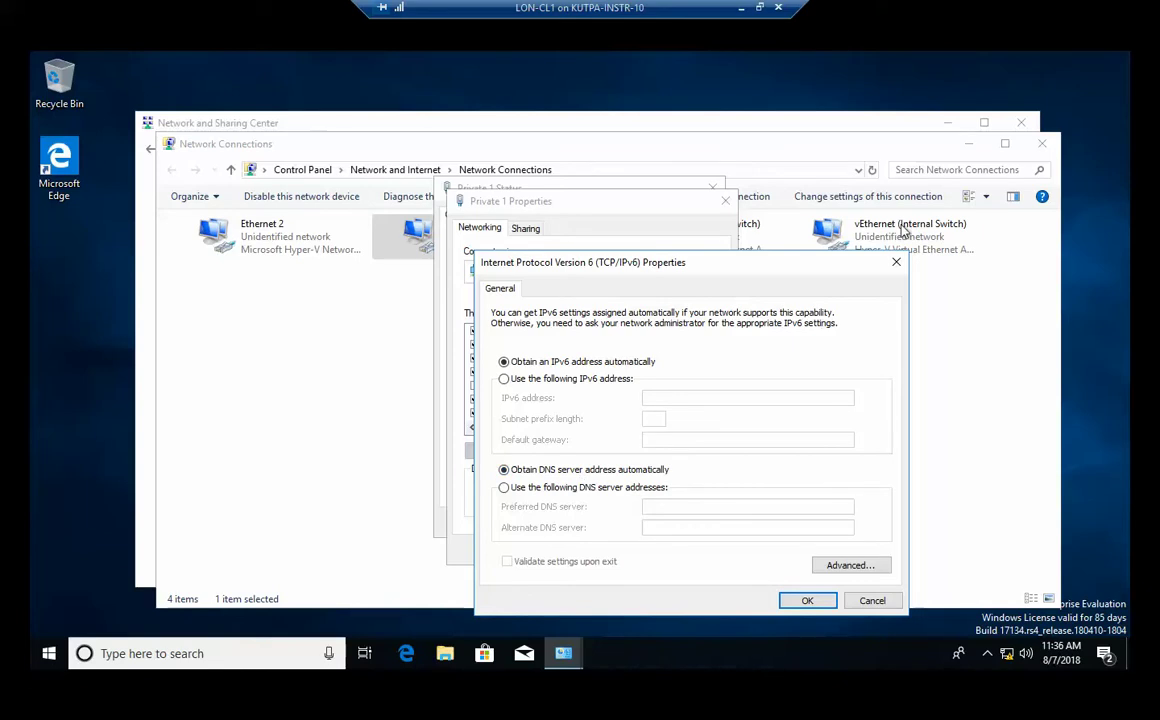
{"action": "left_click", "coordinate": [896, 262]}
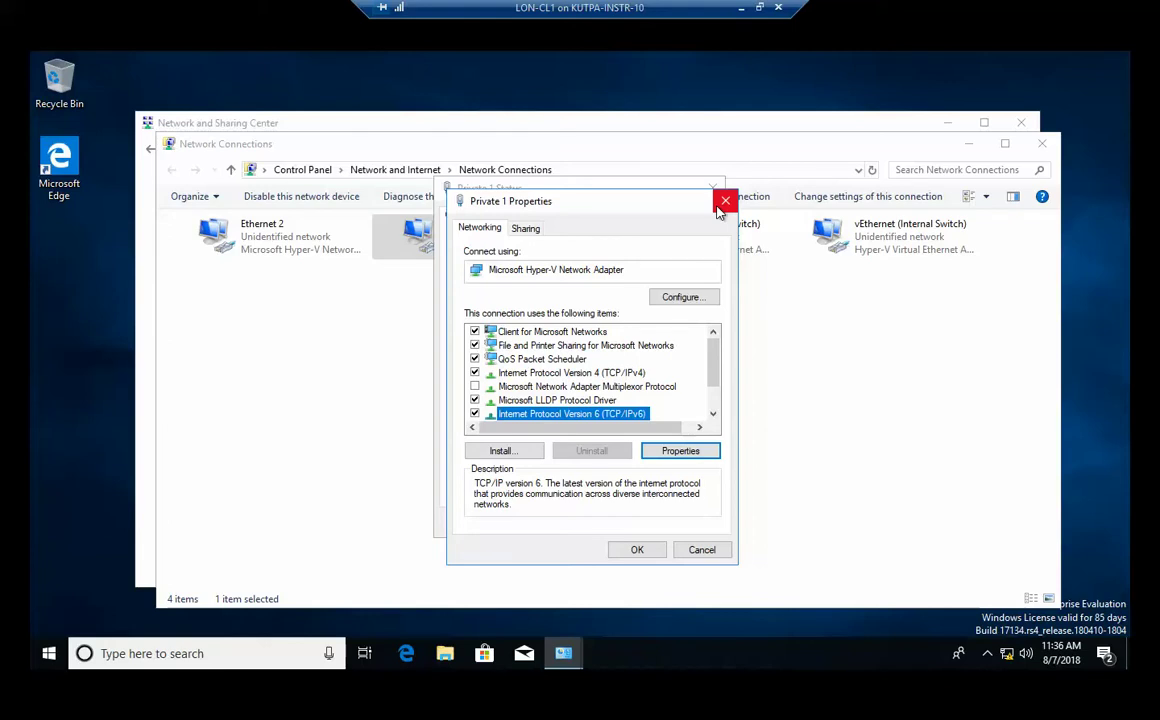
{"action": "left_click", "coordinate": [724, 203]}
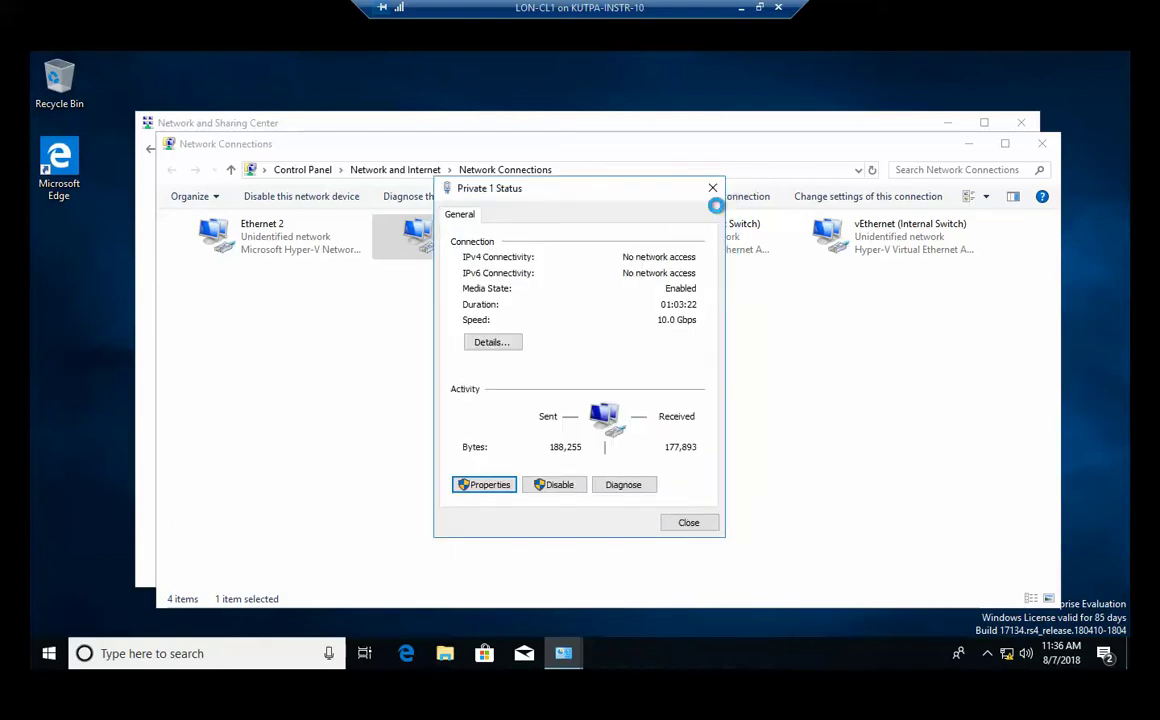
Check Private 1's details showing 172.16.0.40 with DHCP disabled, then reopen its properties.
{"action": "left_click", "coordinate": [490, 345]}
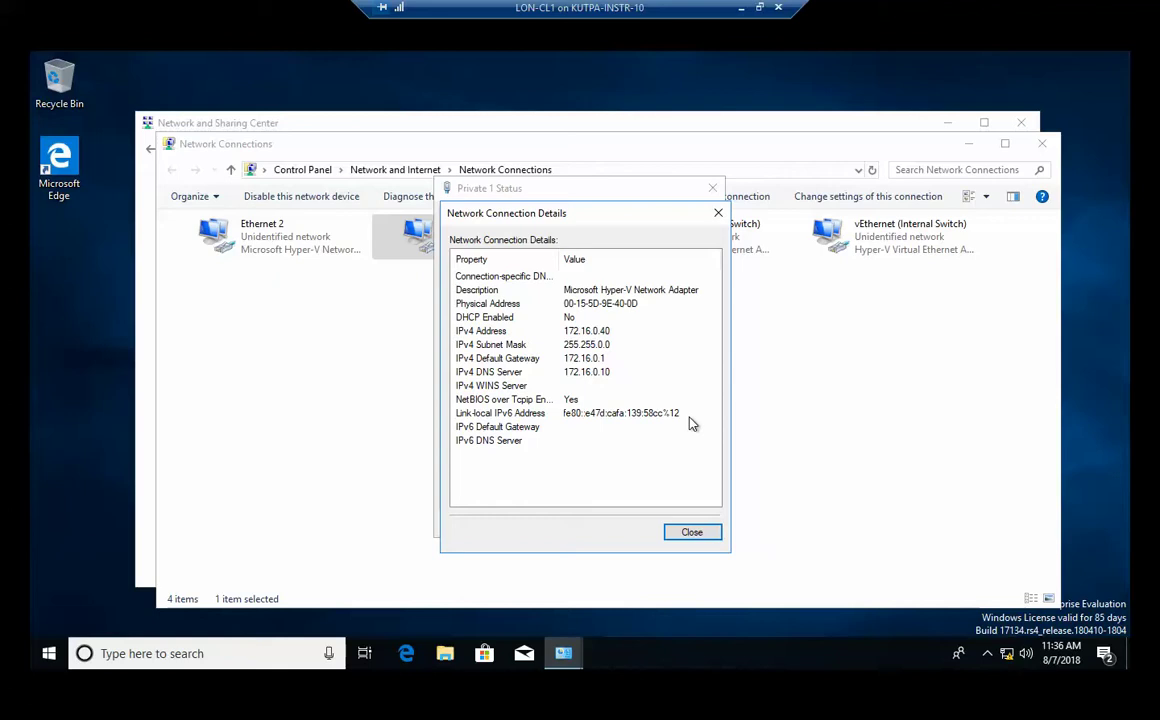
{"action": "left_click", "coordinate": [696, 533]}
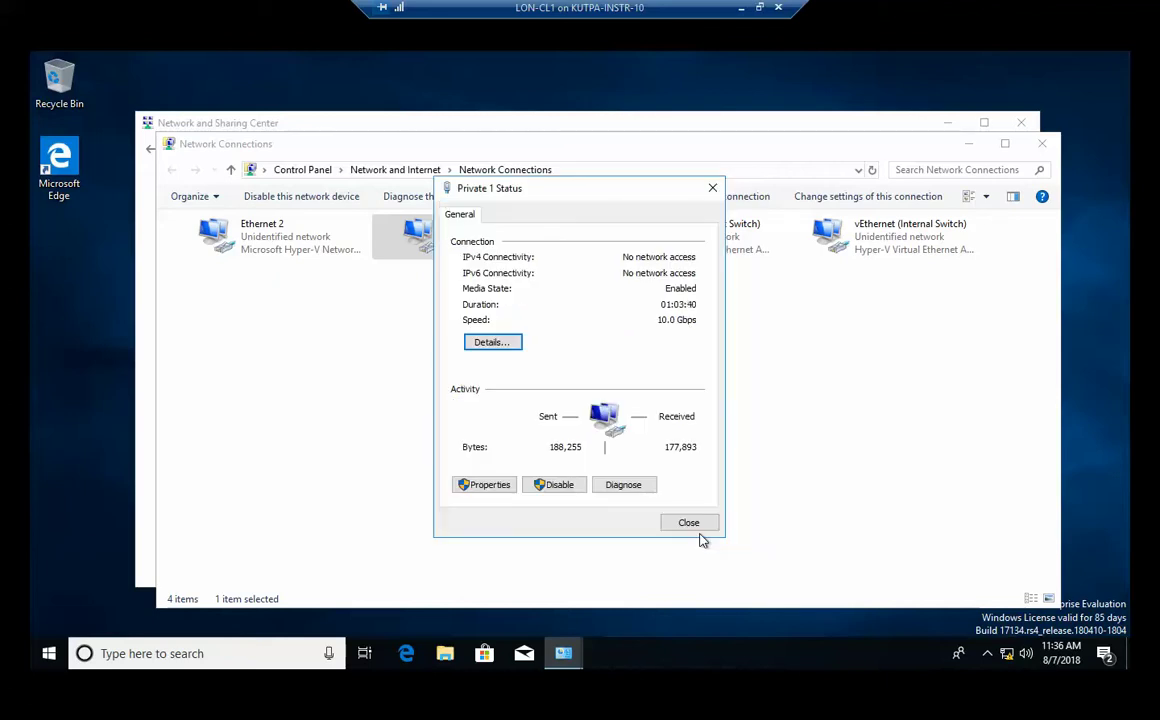
{"action": "left_click", "coordinate": [480, 484]}
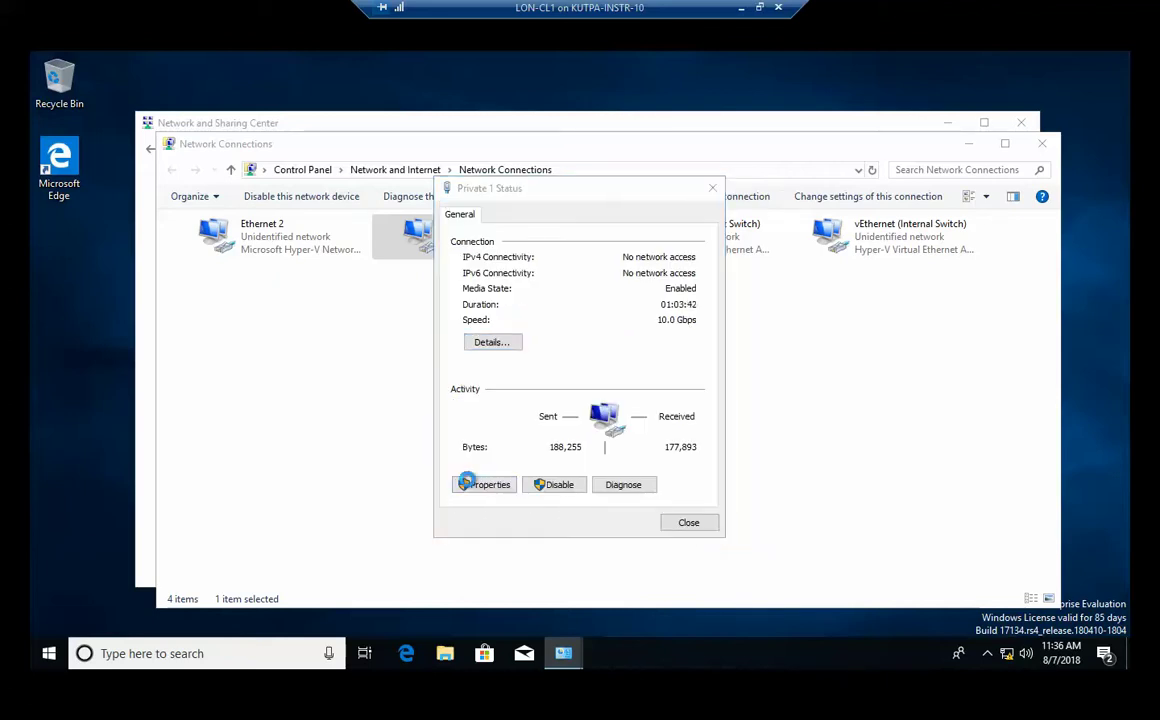
Give Private 1's TCP/IPv6 the static address FE80:0:ac4a:aa04:713A:0:0:CE2b, prefix 64, and close its Properties and Status windows.
{"action": "left_click", "coordinate": [560, 413]}
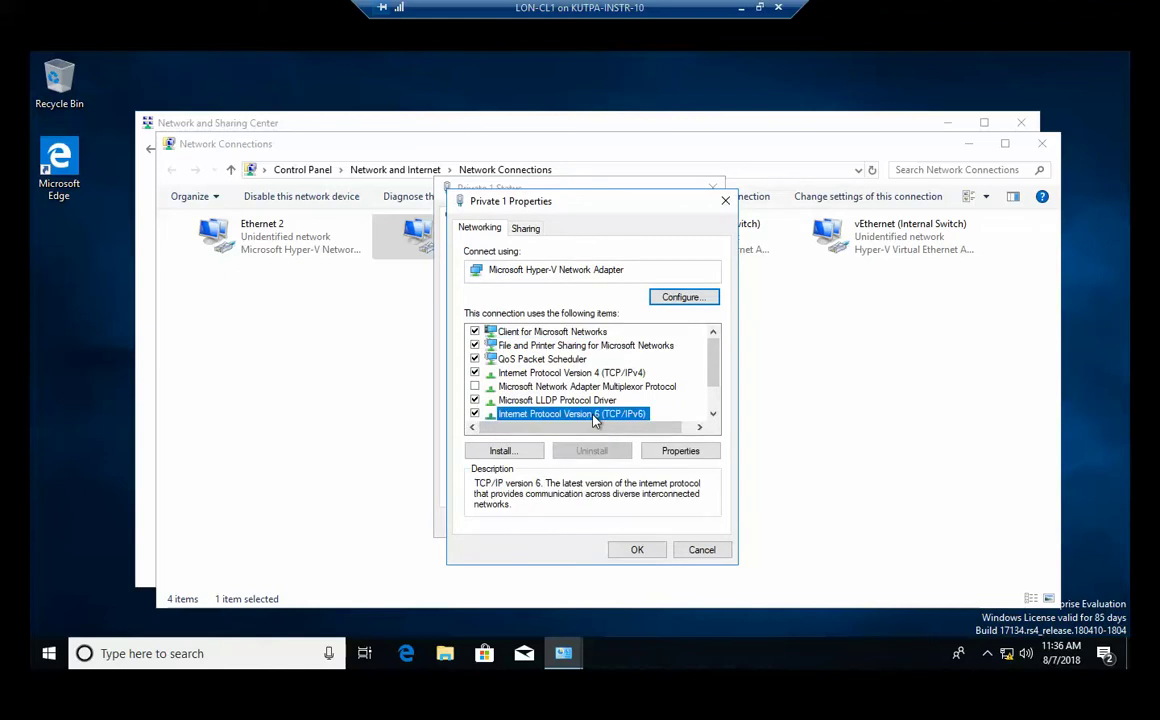
{"action": "left_click", "coordinate": [695, 449]}
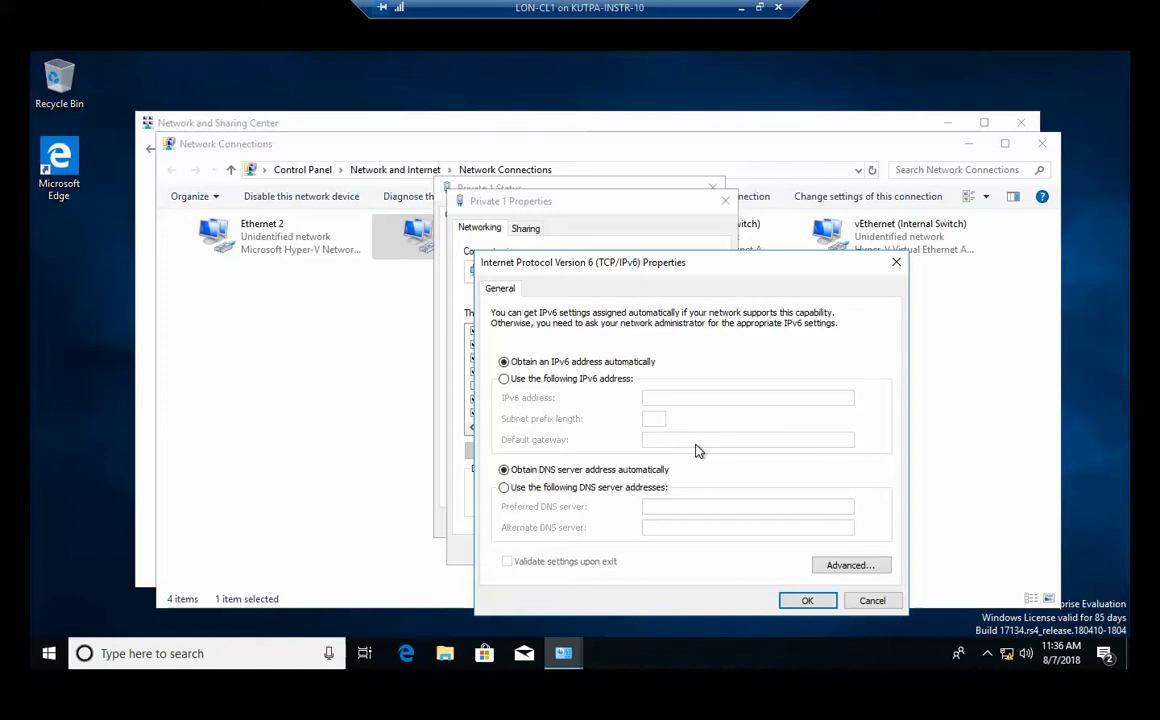
{"action": "left_click", "coordinate": [592, 379]}
{"action": "left_click", "coordinate": [685, 397]}
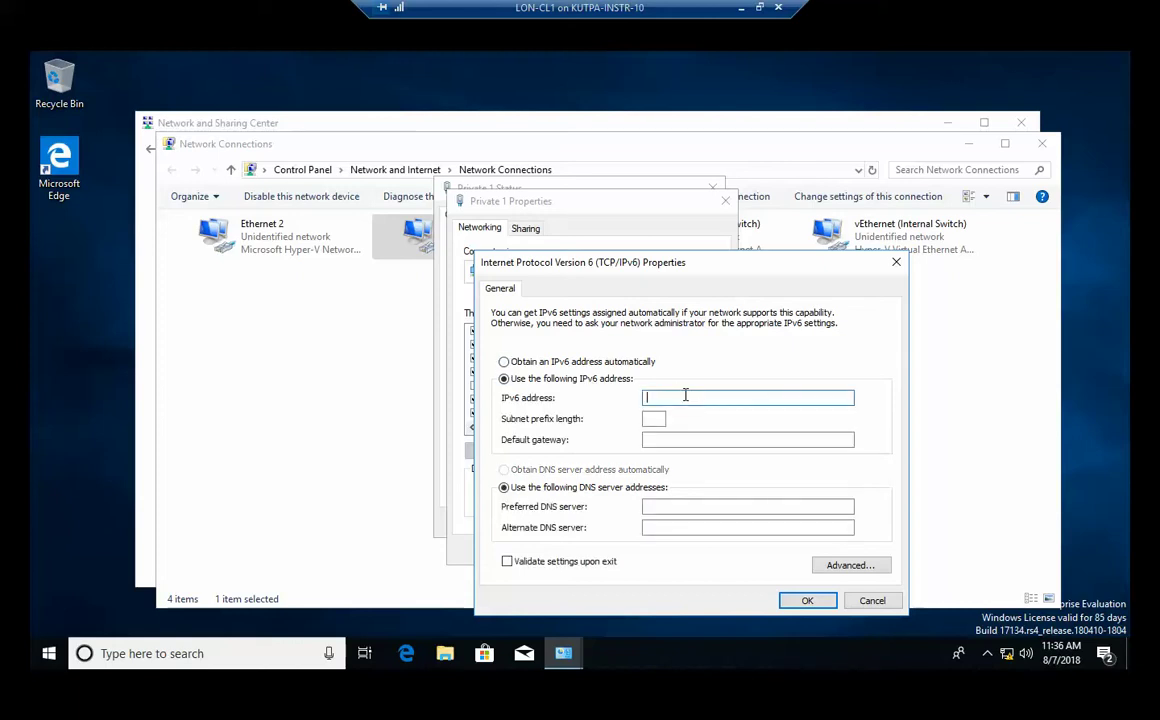
{"action": "type", "text": "FE80:0:ac4a:aa04:713A:0:"}
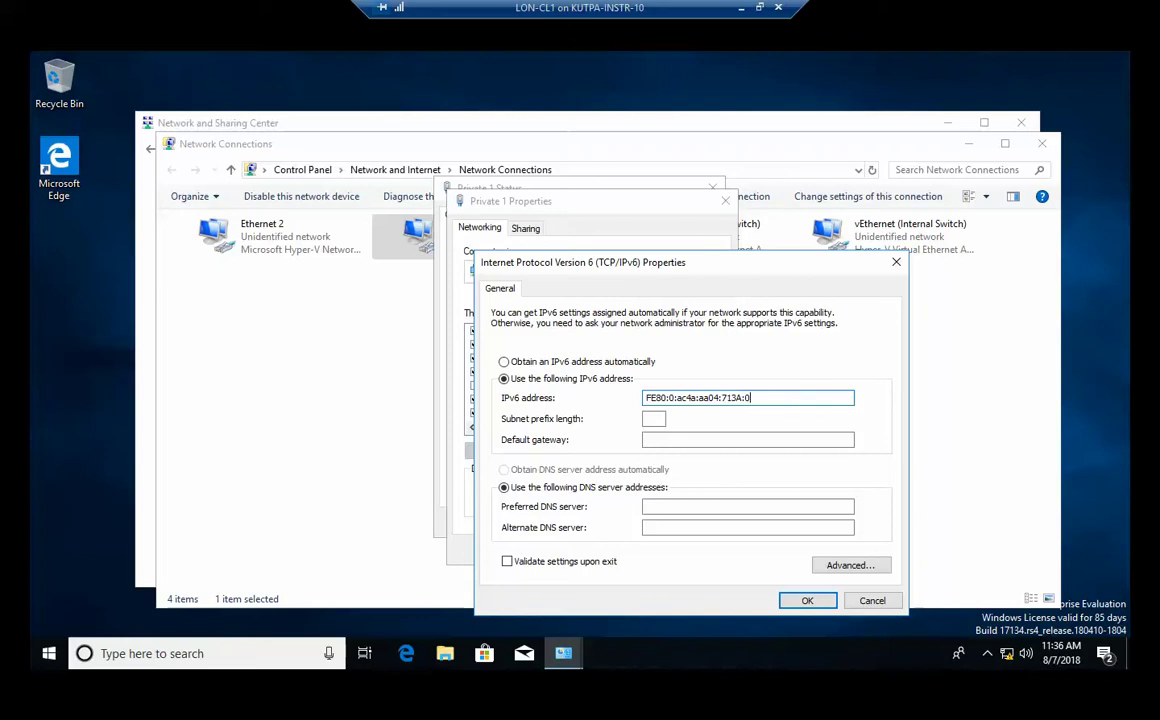
{"action": "type", "text": "0:CE2b"}
{"action": "key", "text": "Tab"}
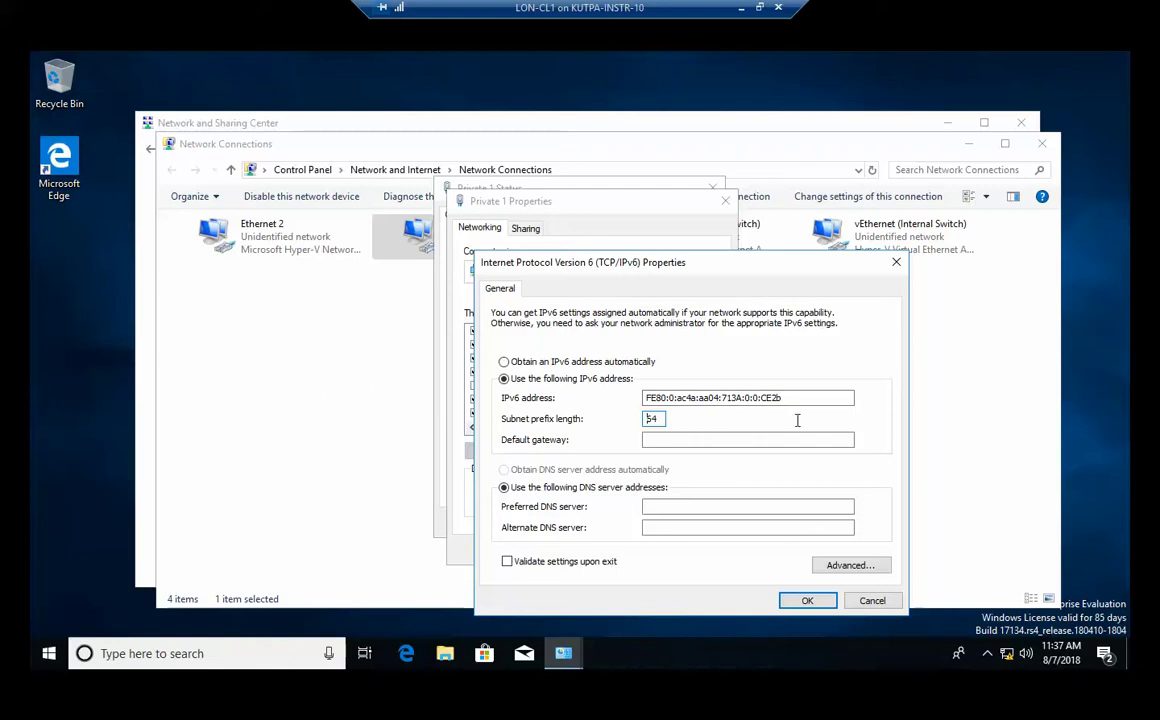
{"action": "left_click", "coordinate": [807, 601]}
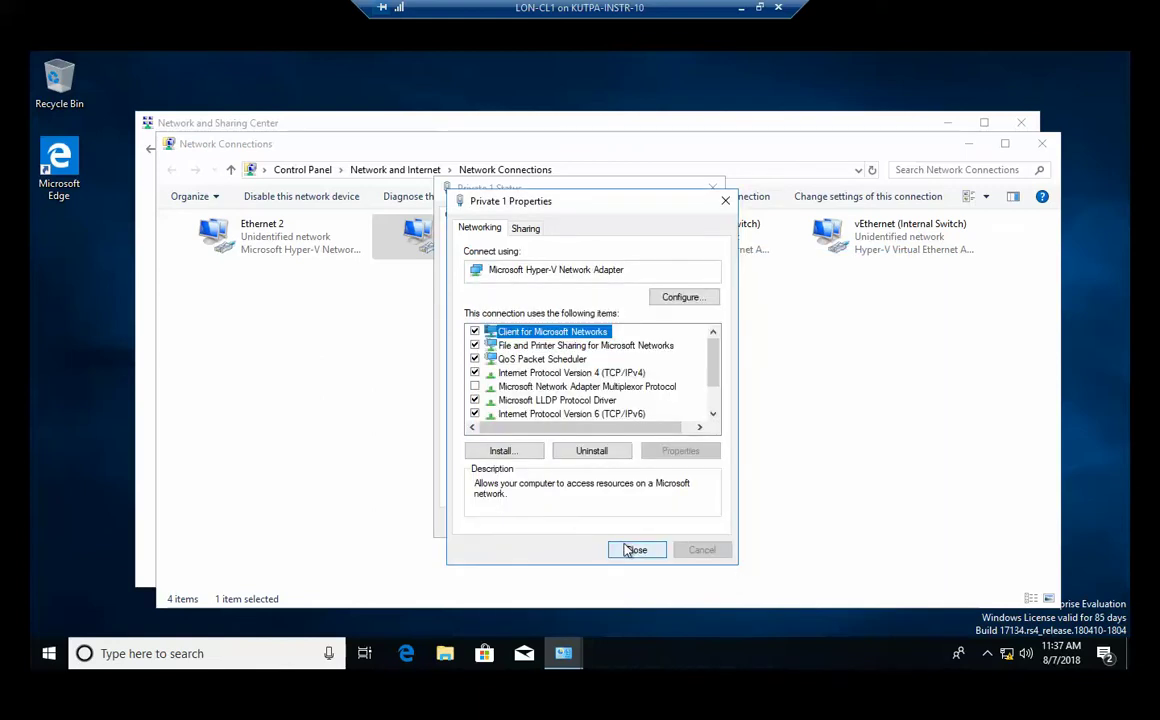
{"action": "left_click", "coordinate": [629, 550]}
{"action": "left_click", "coordinate": [686, 526]}
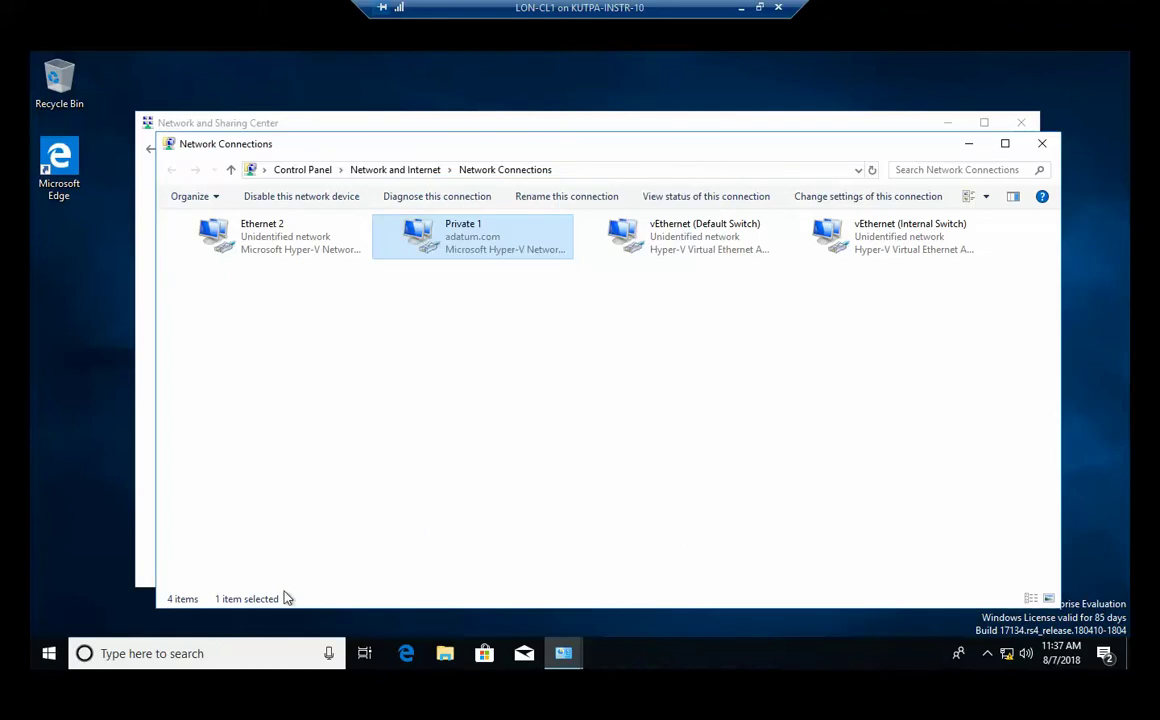
Run ipconfig in an administrator Command Prompt, then close it.
{"action": "right_click", "coordinate": [48, 653]}
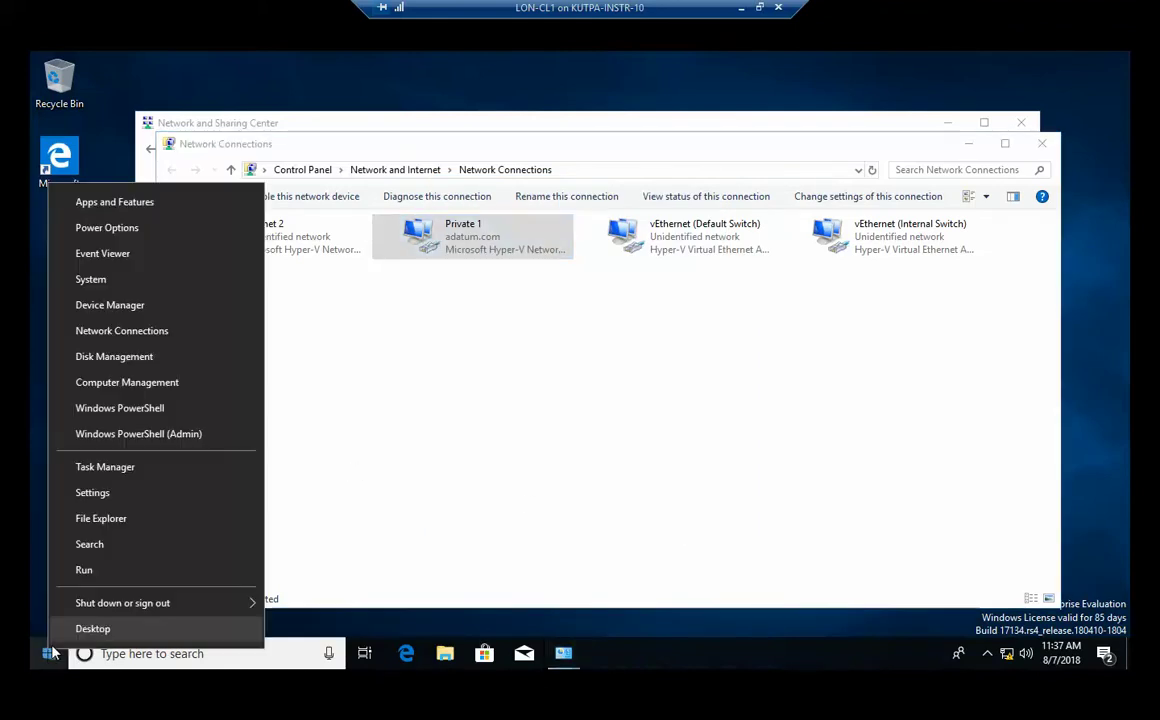
{"action": "left_click", "coordinate": [125, 578]}
{"action": "left_click", "coordinate": [166, 603]}
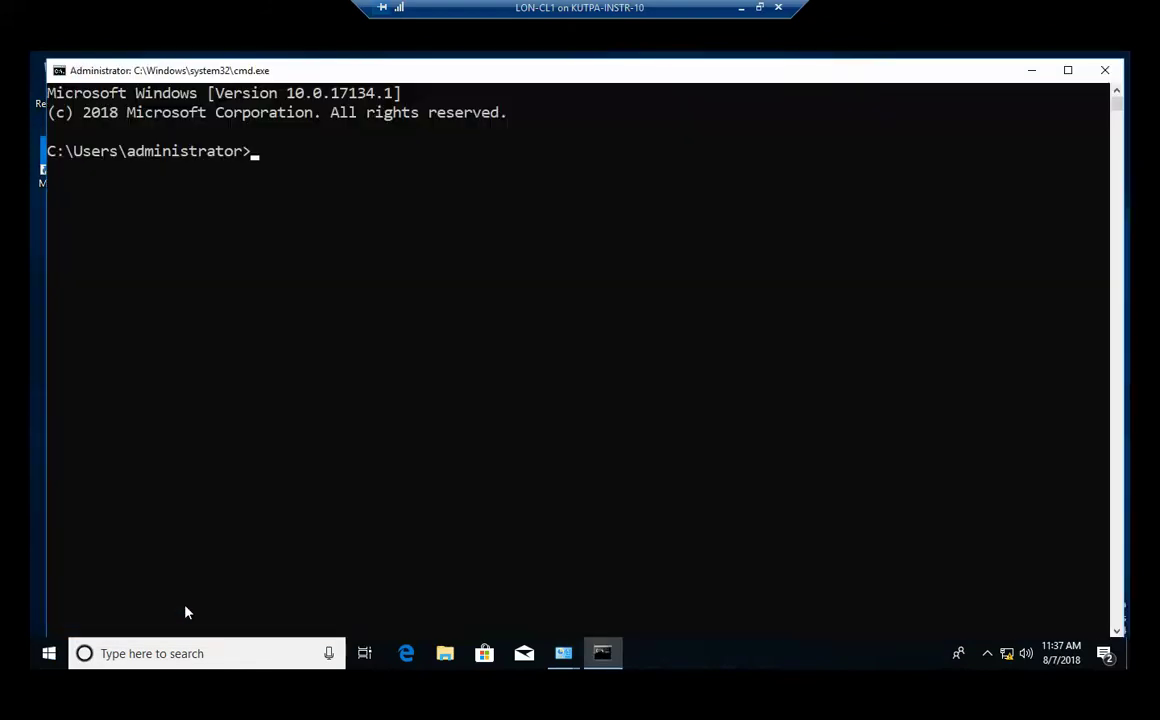
{"action": "type", "text": "ipconfig"}
{"action": "key", "text": "Return"}
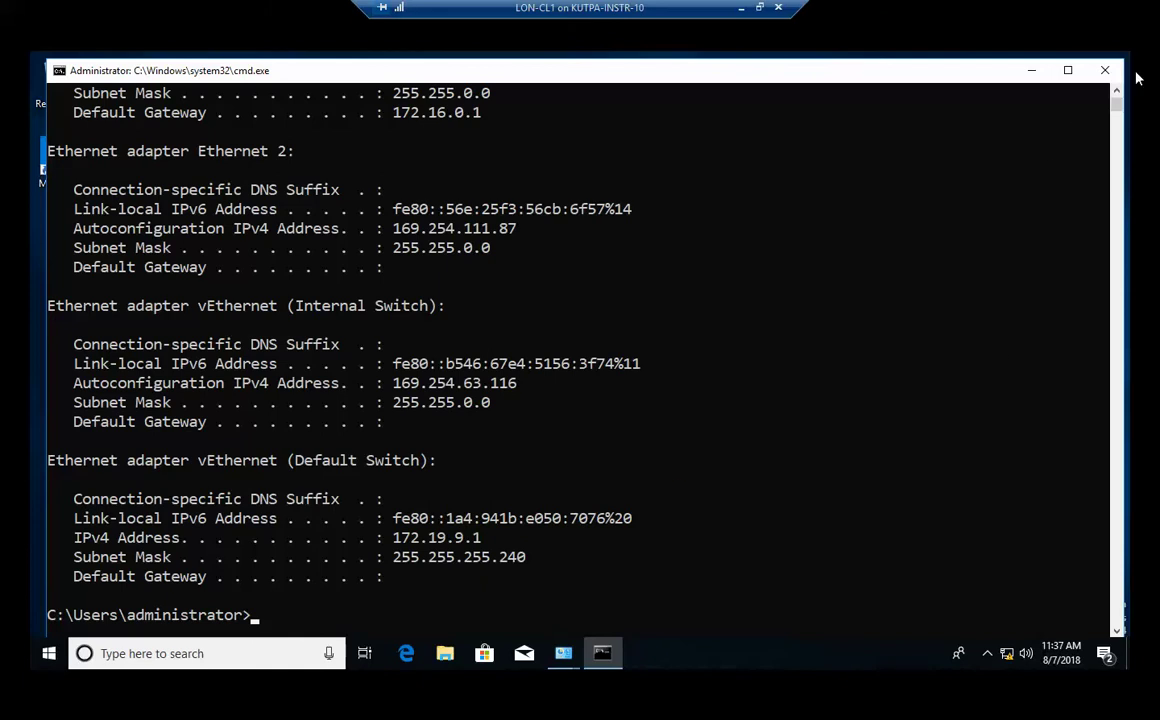
{"action": "left_click", "coordinate": [1105, 70]}
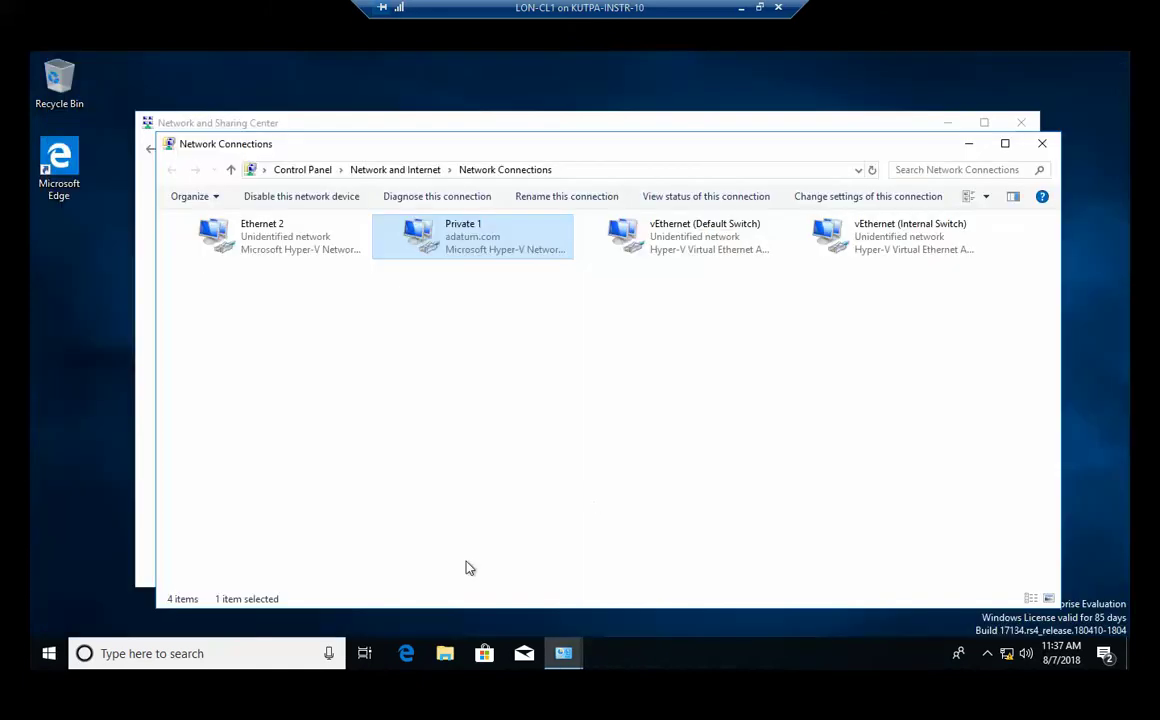
Rerun ipconfig to confirm Private 1 shows 172.16.0.40 and fe80:0:ac4a:aa04:713a::ce2b.
{"action": "right_click", "coordinate": [48, 655]}
{"action": "left_click", "coordinate": [125, 580]}
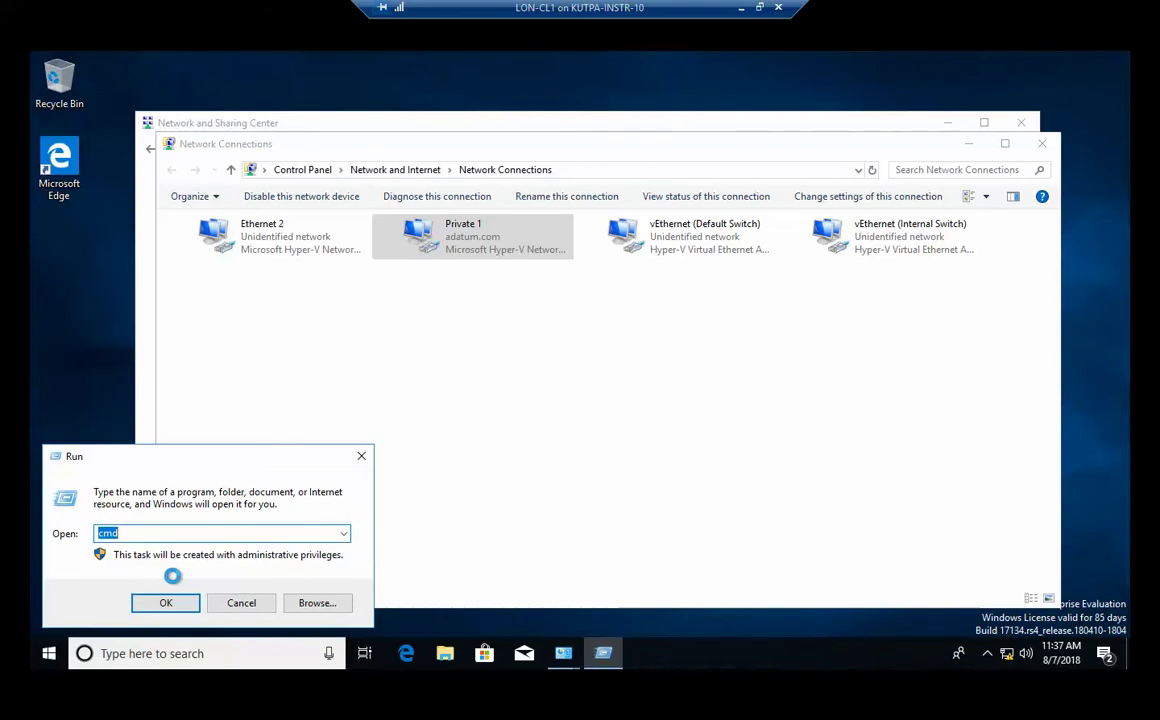
{"action": "key", "text": "Return"}
{"action": "type", "text": "ip"}
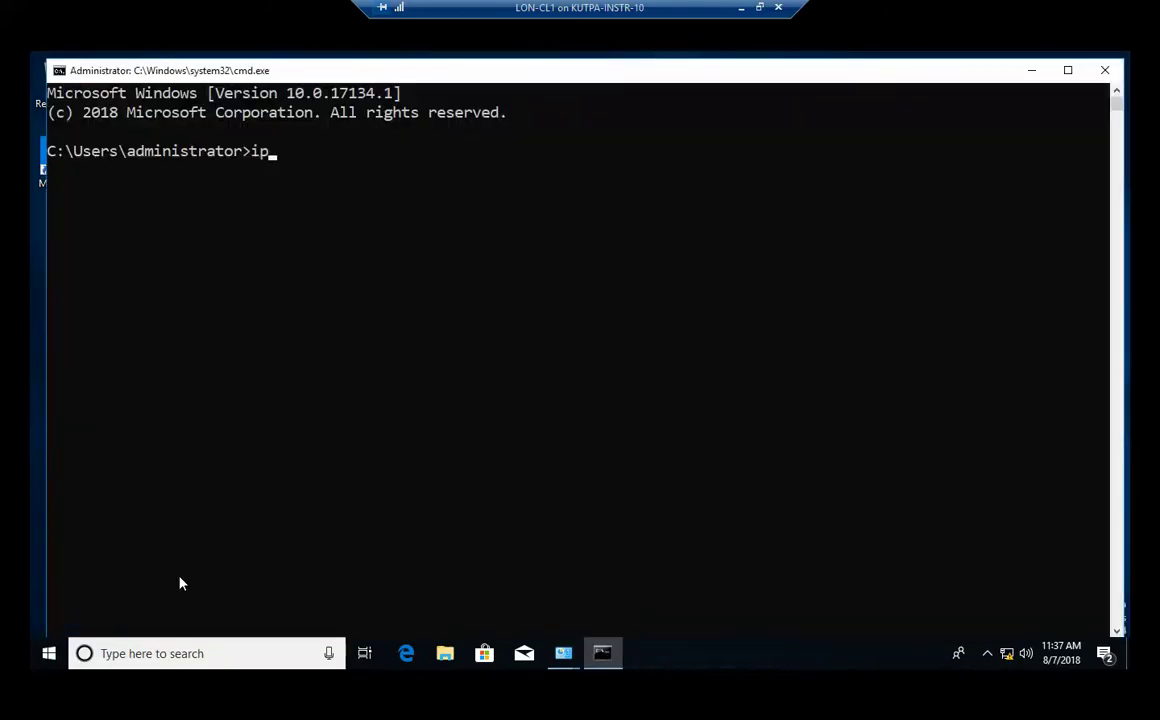
{"action": "type", "text": "config"}
{"action": "key", "text": "Return"}
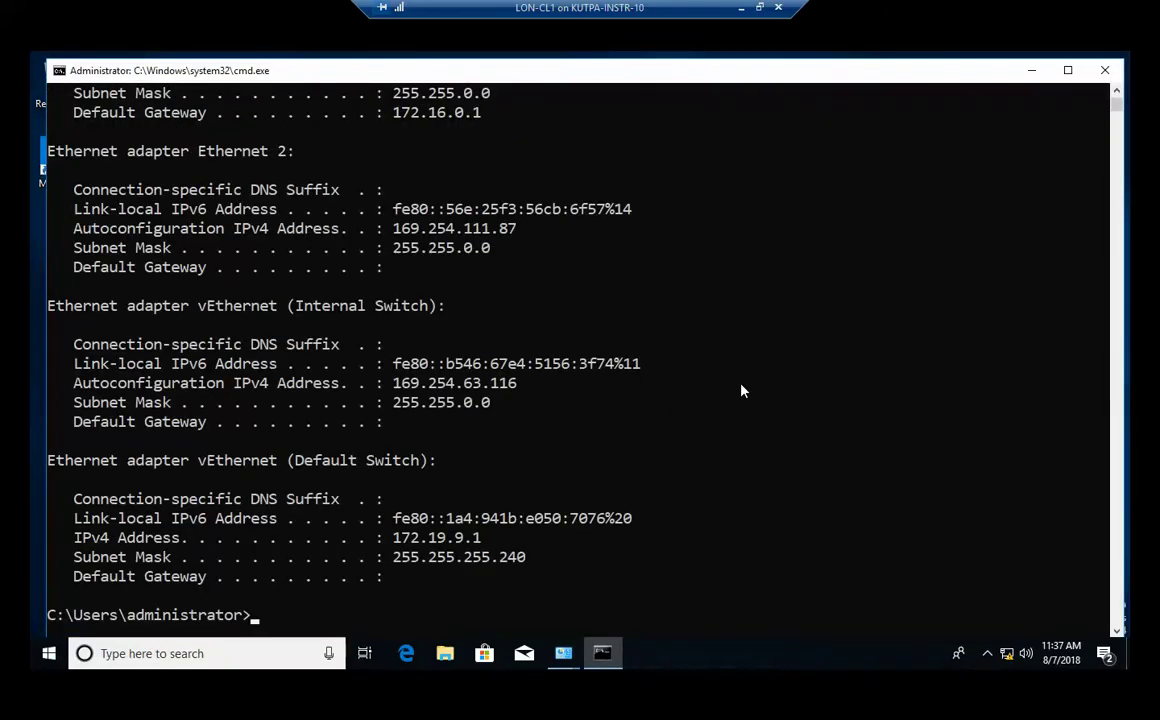
{"action": "left_click", "coordinate": [1117, 93]}
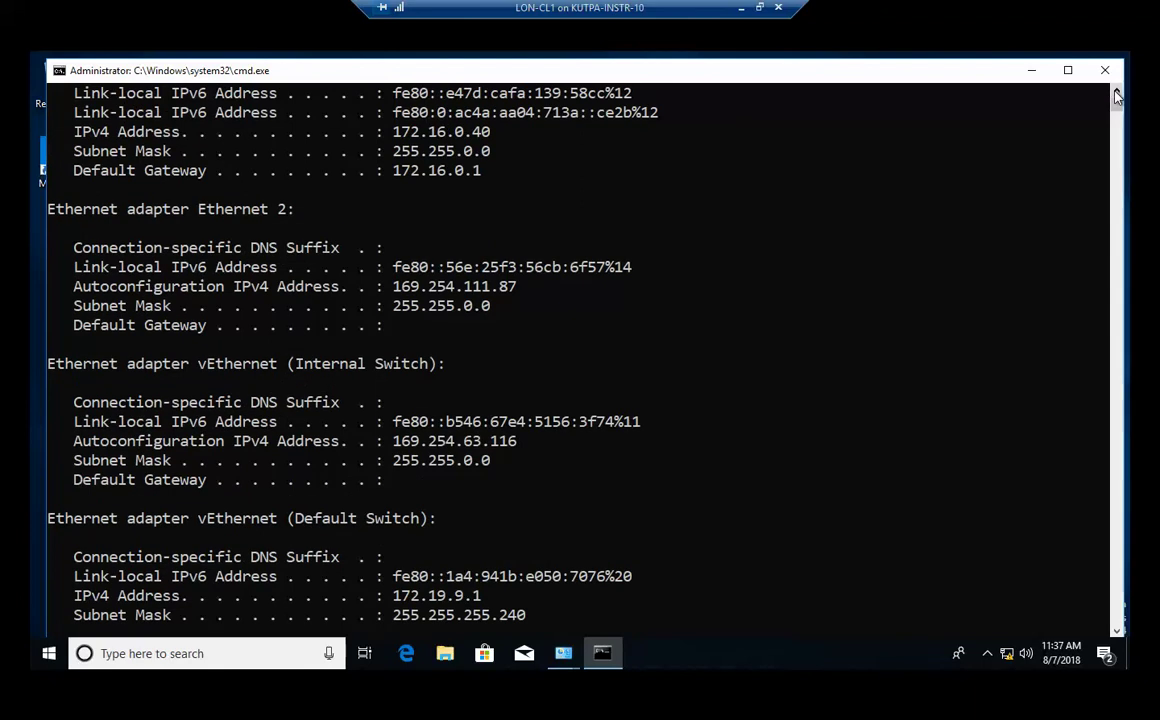